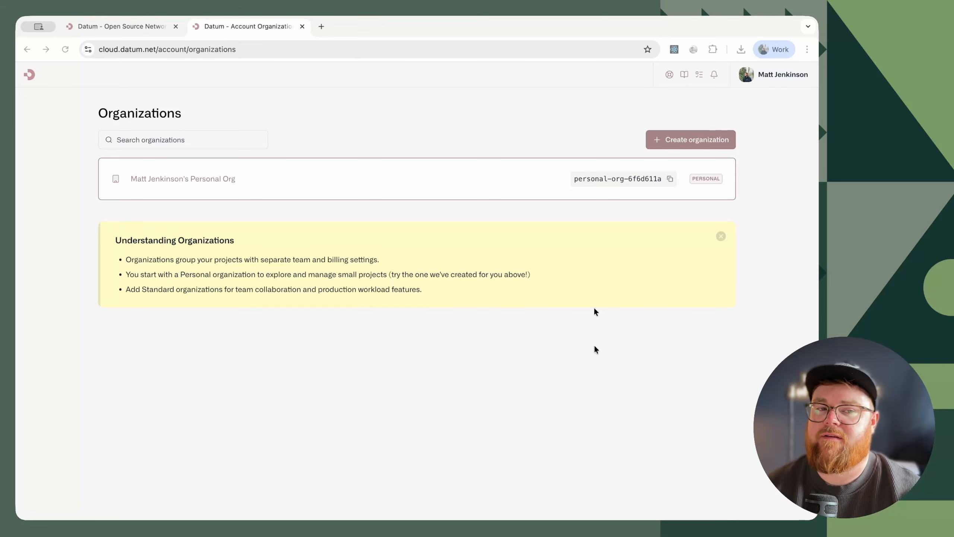
- Create a standard organization named Demos with an auto-generated resource name
click(668, 140)
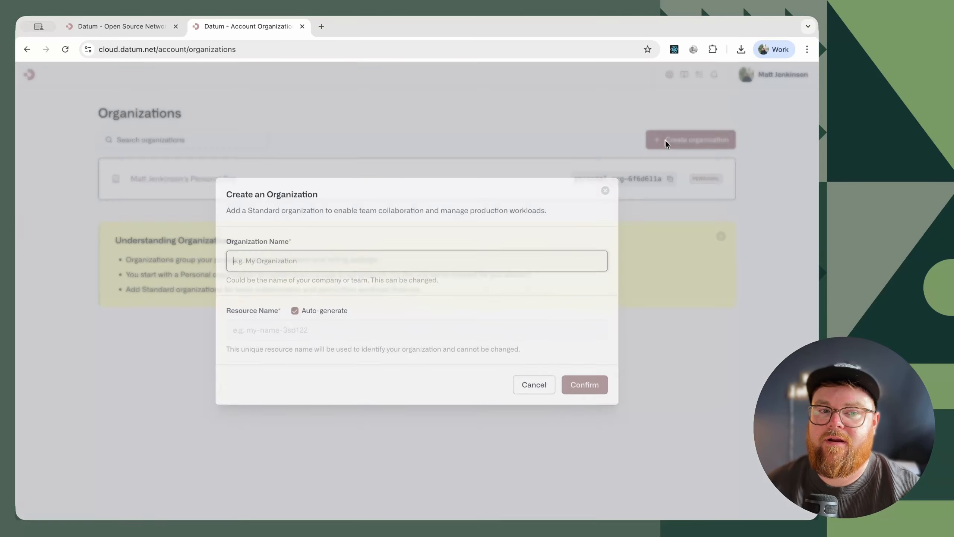
text(Demos)
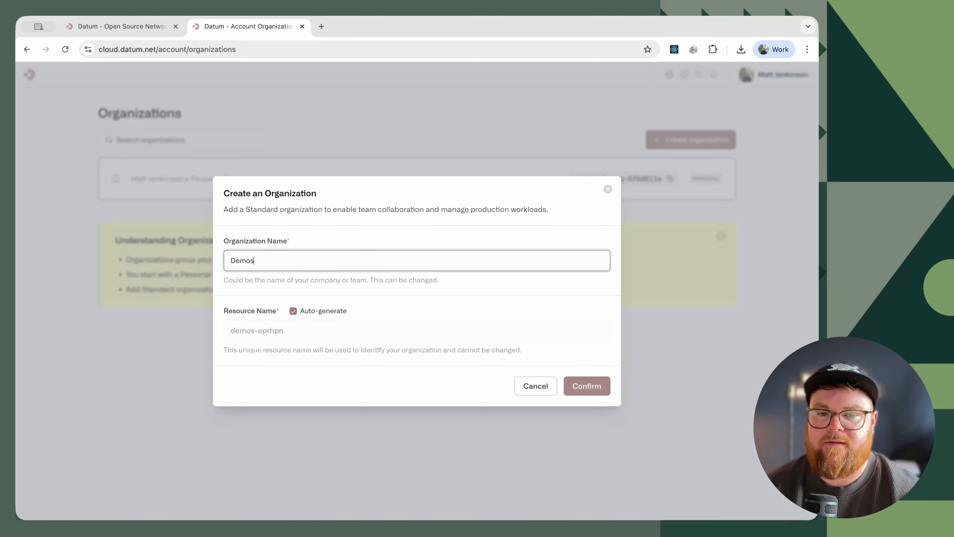
key(Return)
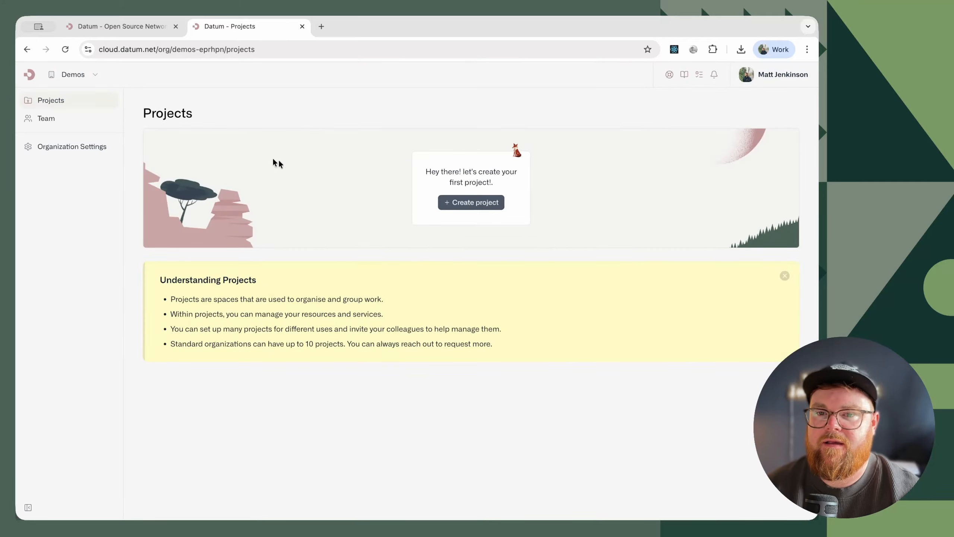
- Invite a team member to the Demos organization as Owner, entering the invitee's e-mail address
click(51, 124)
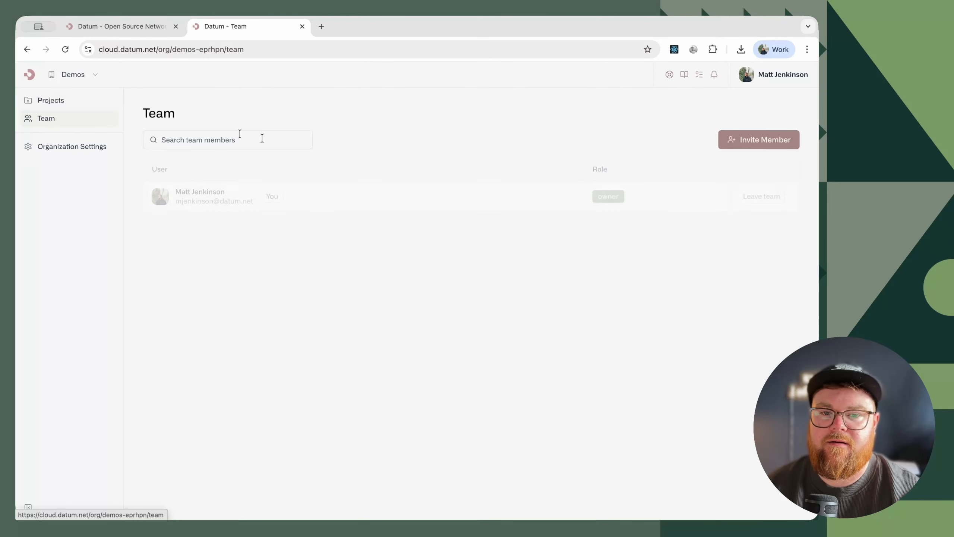
click(757, 142)
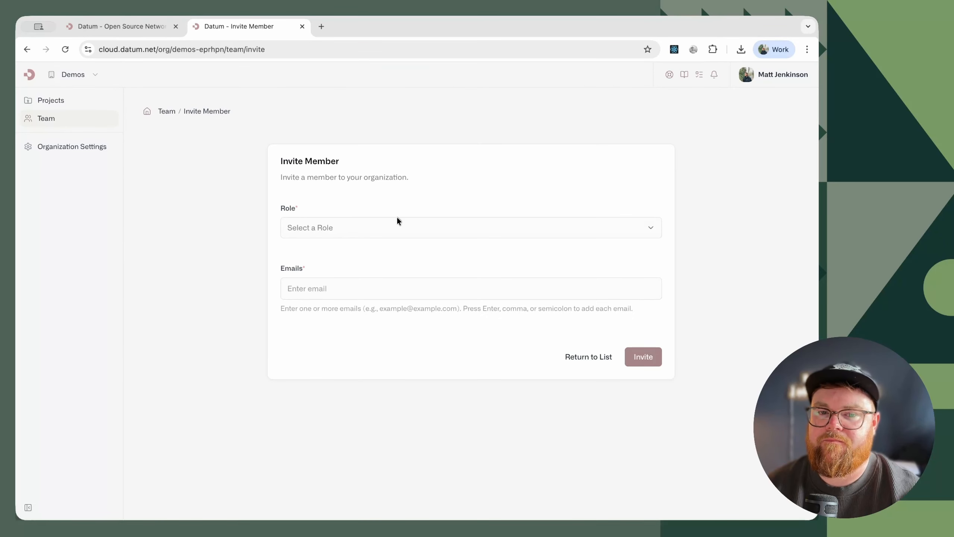
click(335, 228)
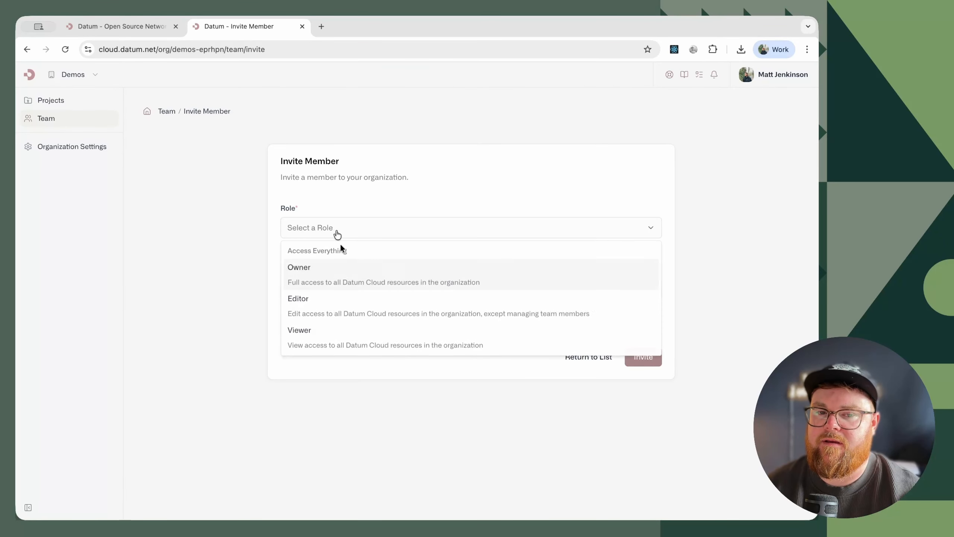
click(355, 275)
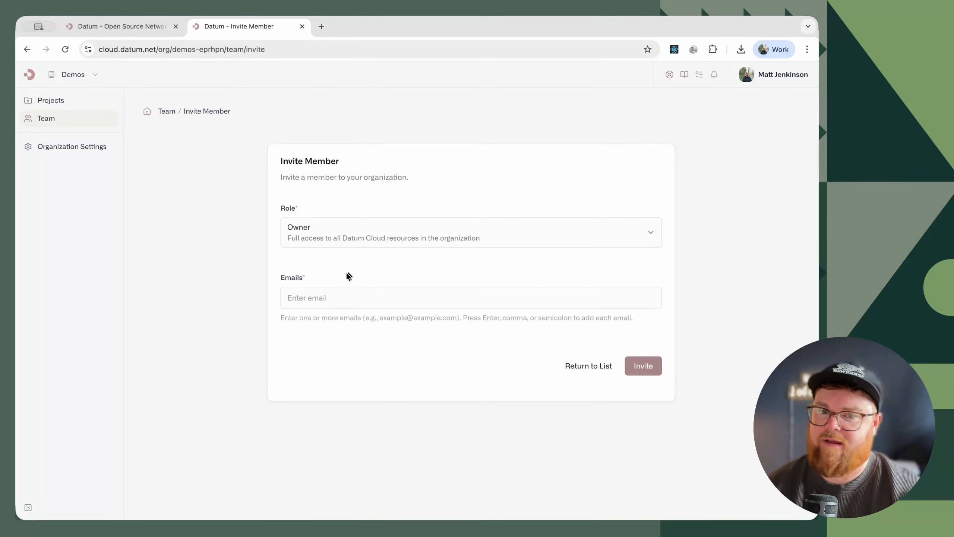
click(330, 300)
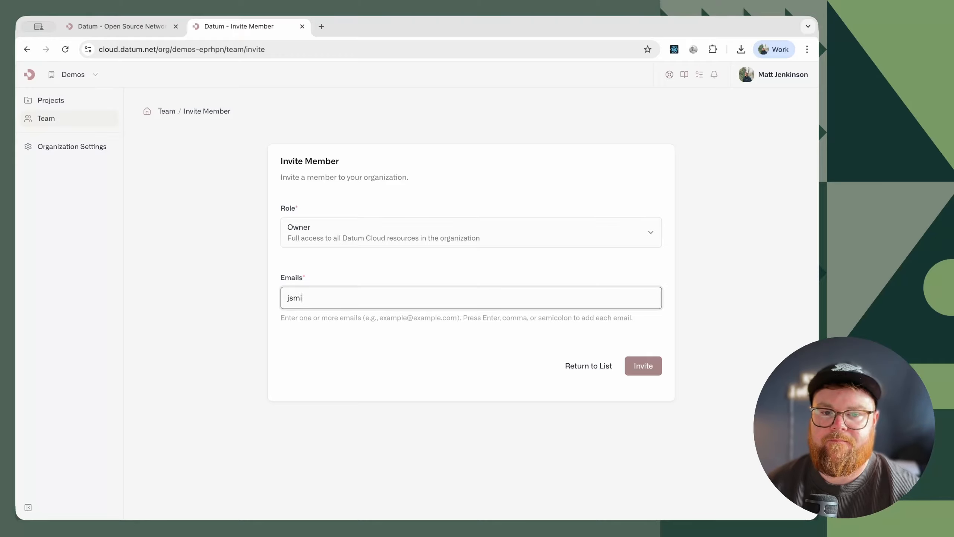
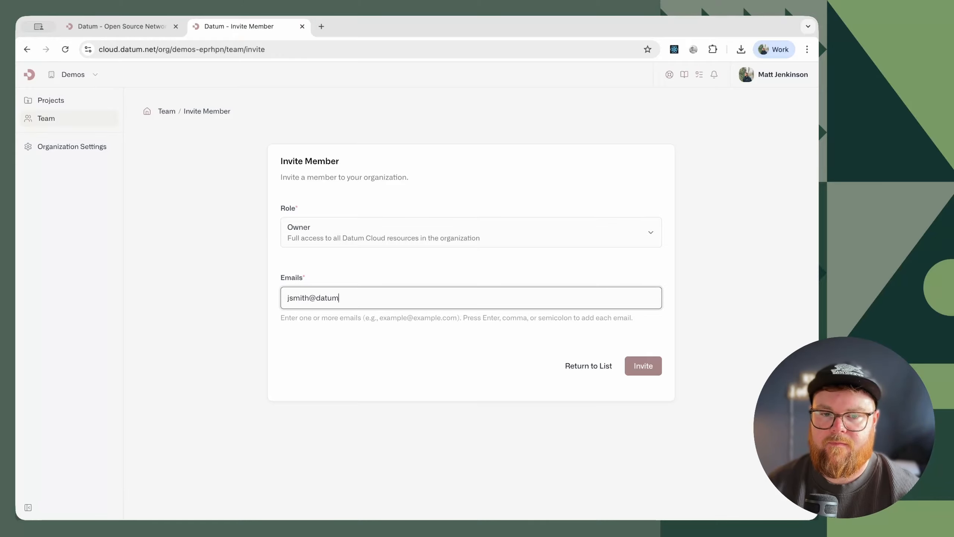
key(Return)
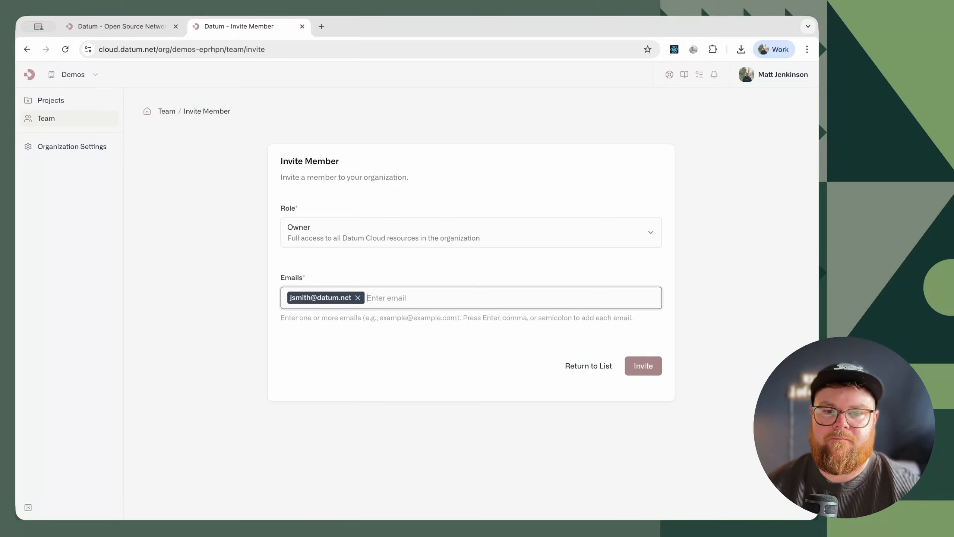
click(642, 366)
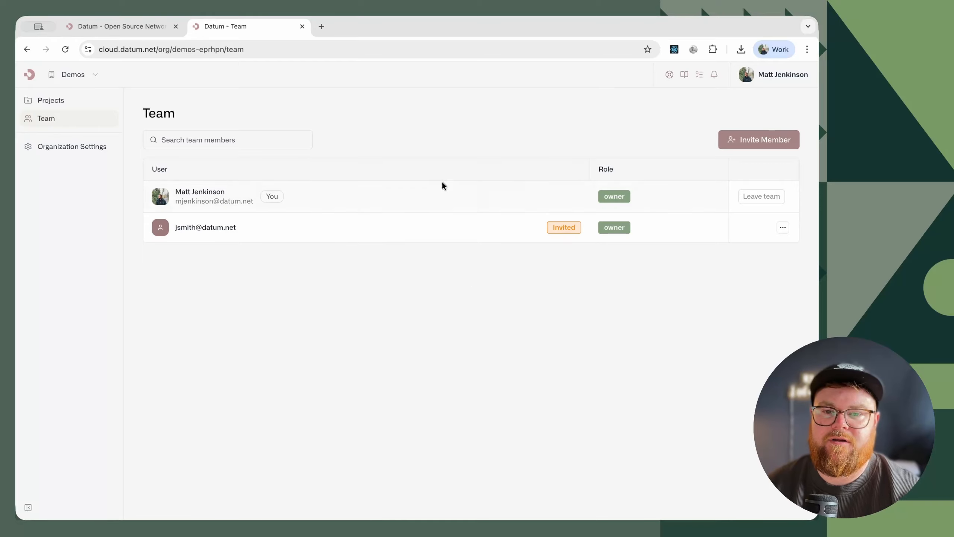
- Review the pending invitation's available actions and the organization's general settings, quotas and activity
click(782, 227)
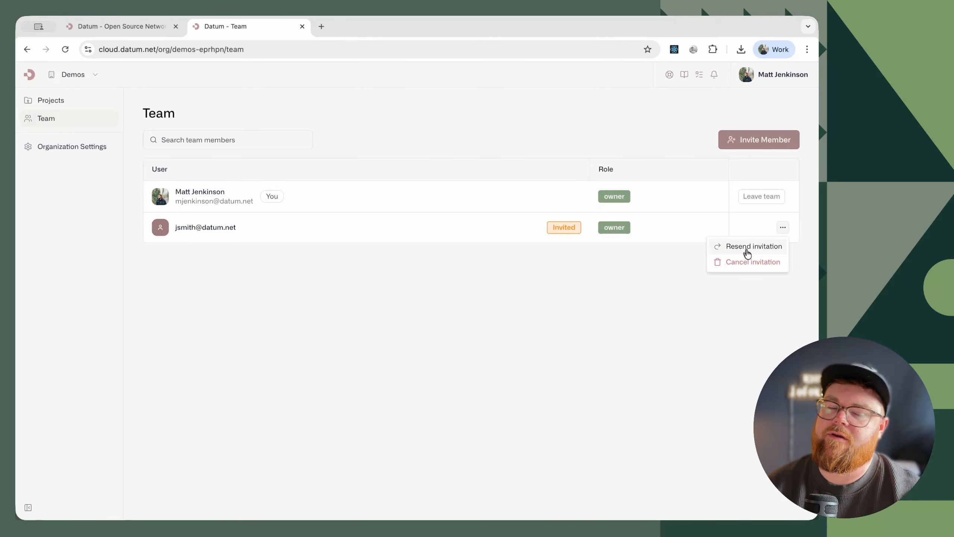
click(449, 302)
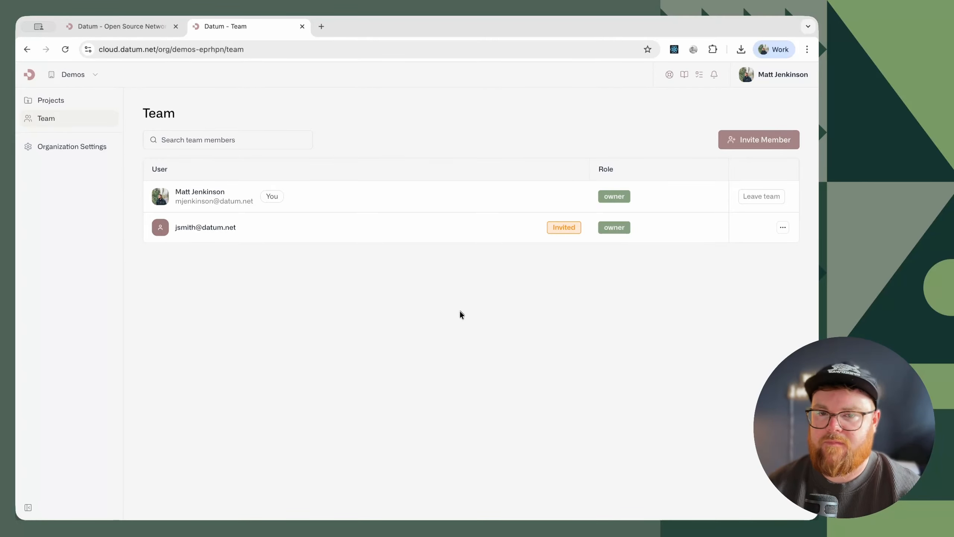
click(90, 147)
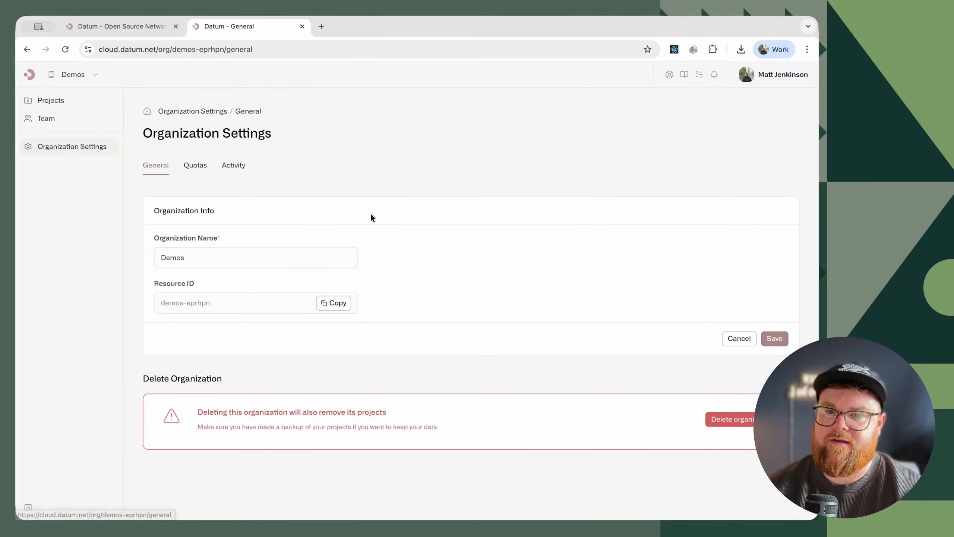
click(205, 259)
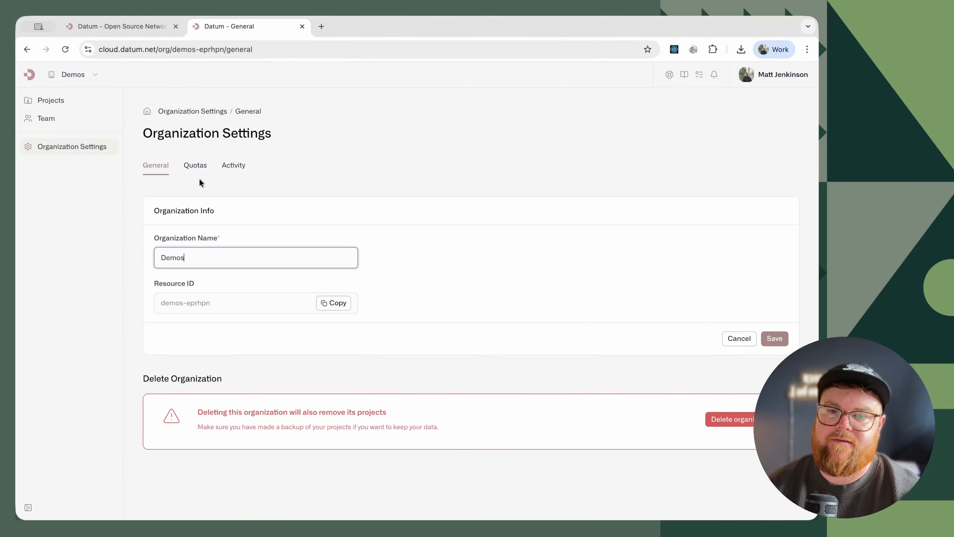
click(194, 168)
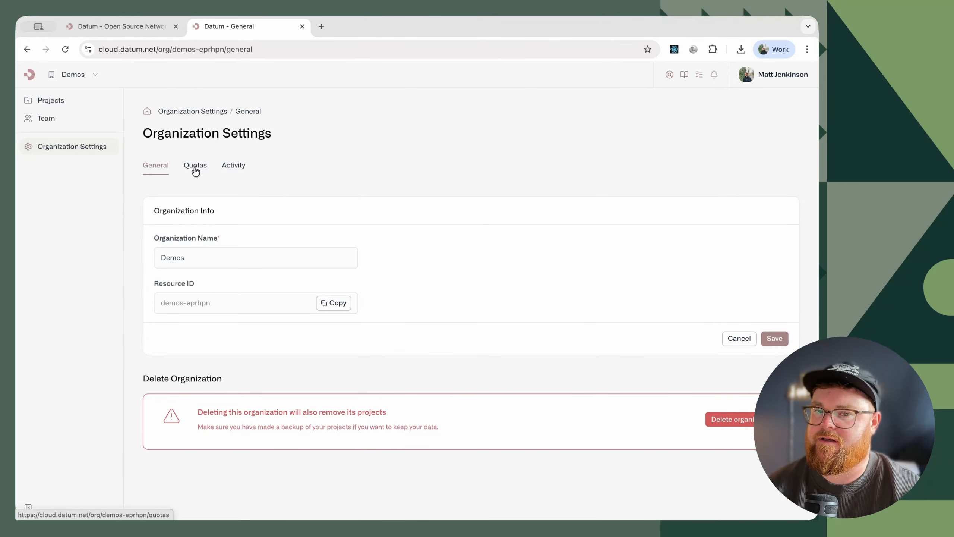
click(235, 169)
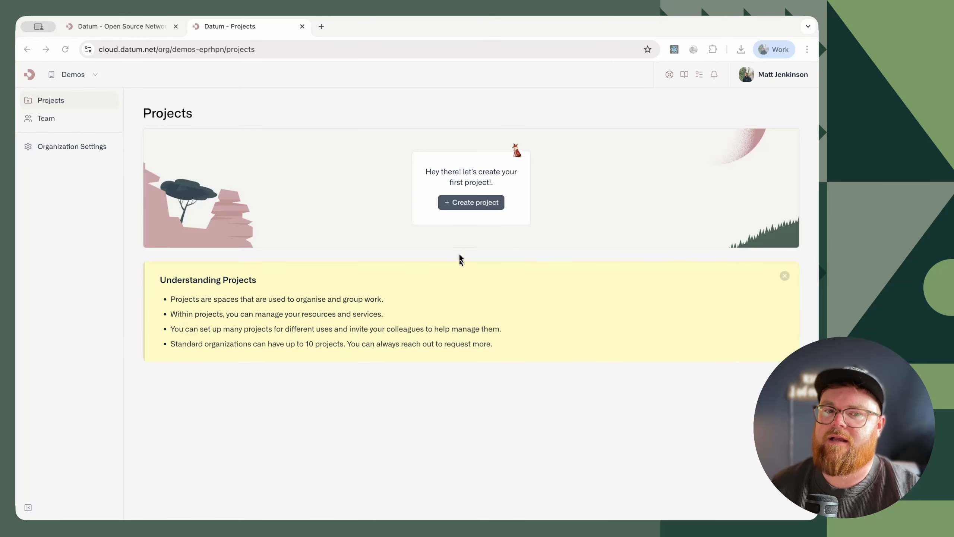
- Create a project named Demo Project with an auto-generated resource ID and dismiss the task list
click(470, 203)
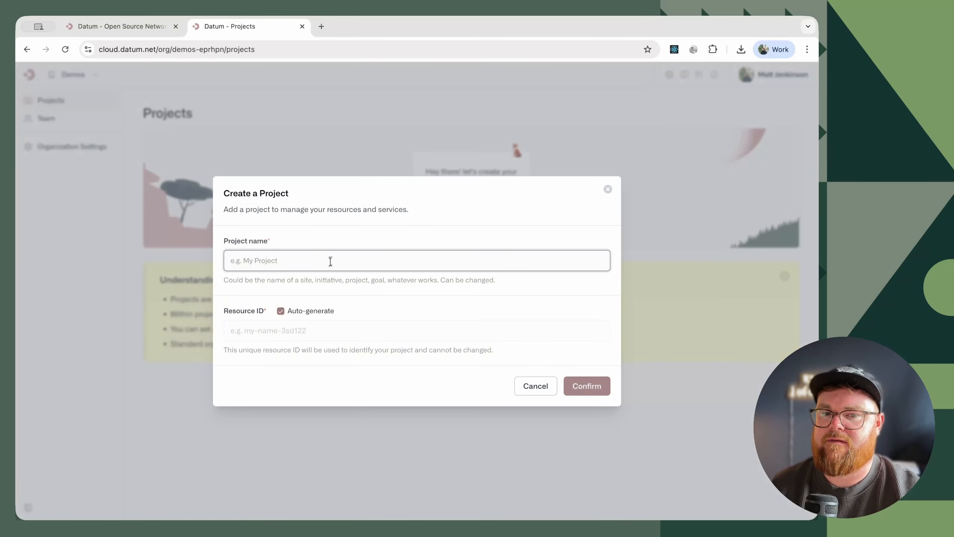
text(Demo)
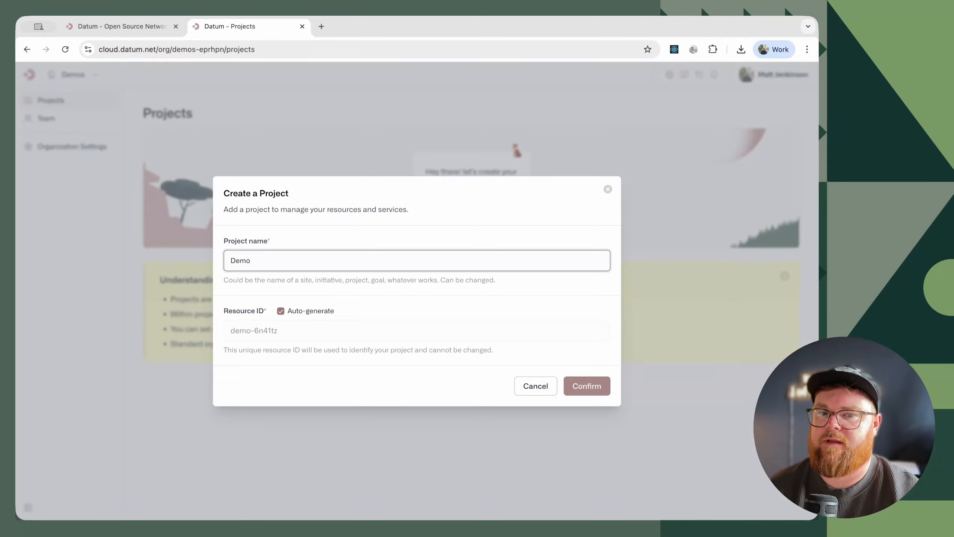
text( Projext)
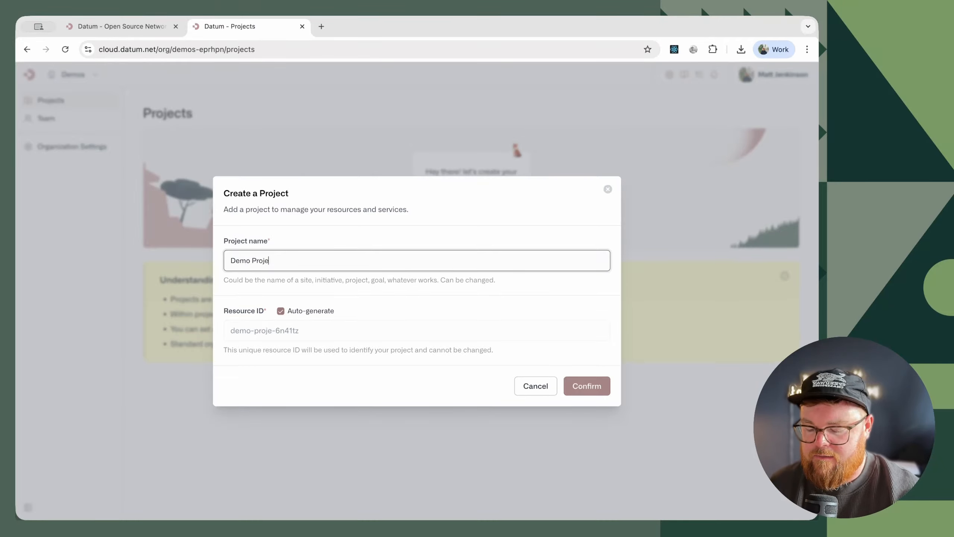
key(BackSpace)
key(BackSpace)
text(ct)
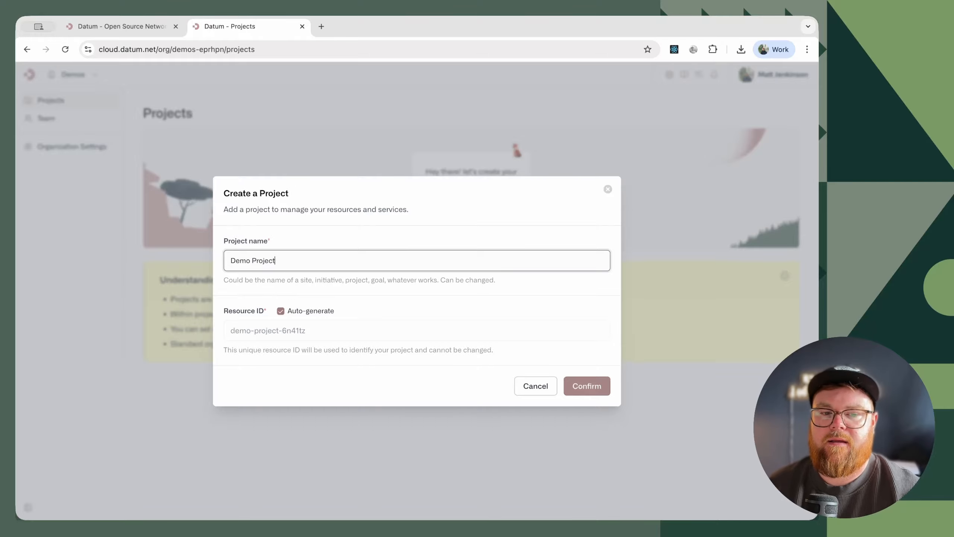
key(Return)
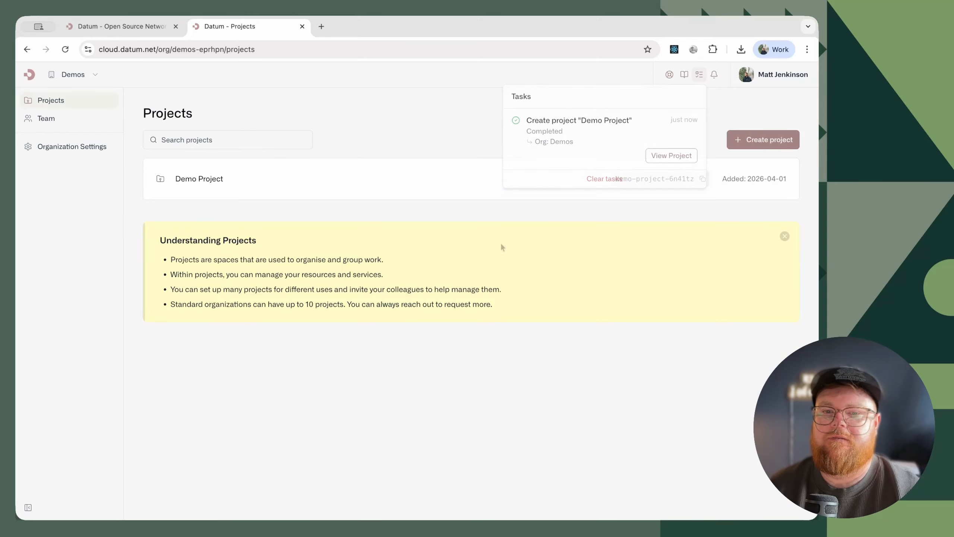
click(504, 246)
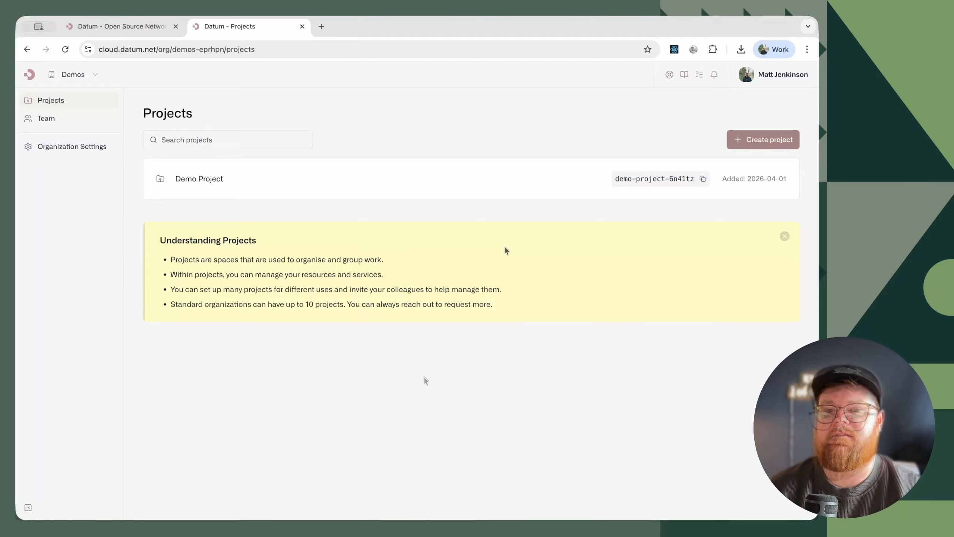
- Open Demo Project and go to its Domains page
click(228, 185)
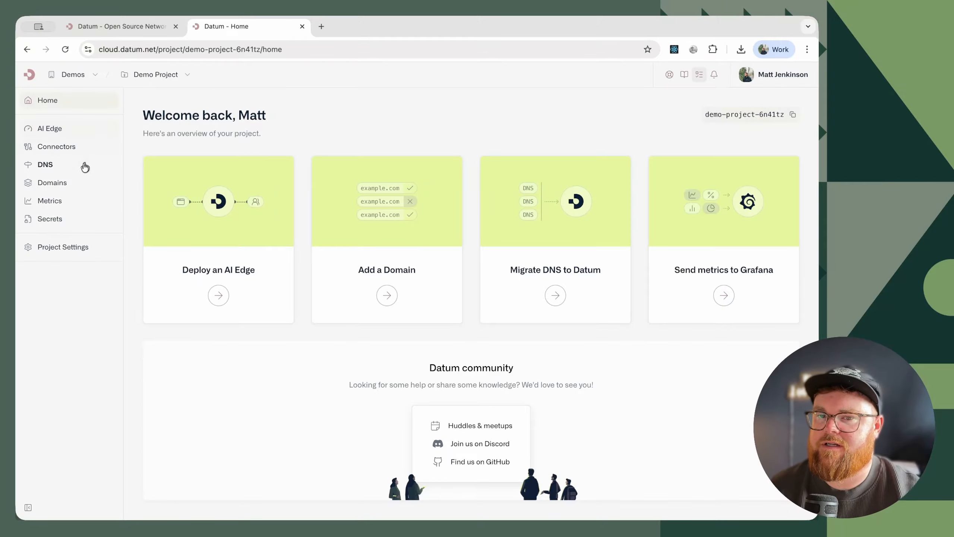
click(63, 185)
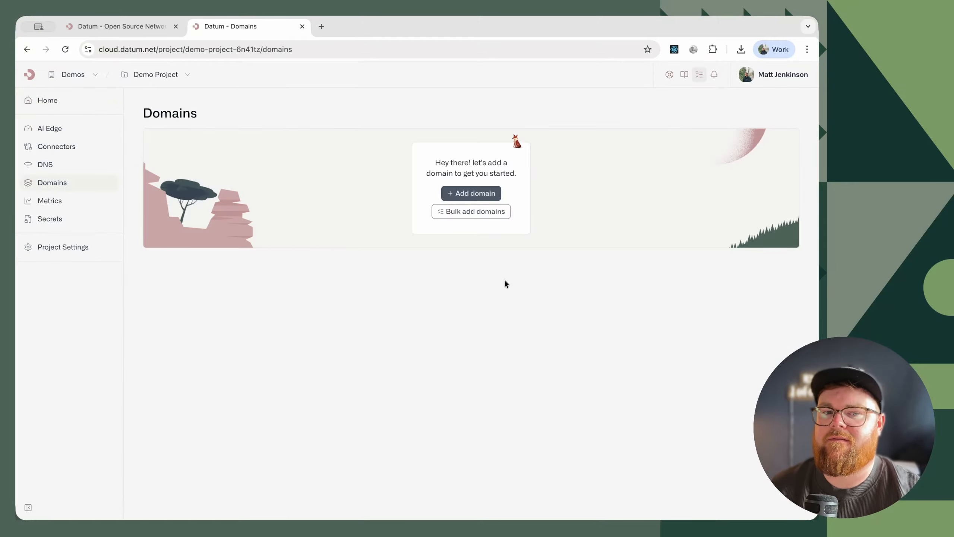
click(478, 196)
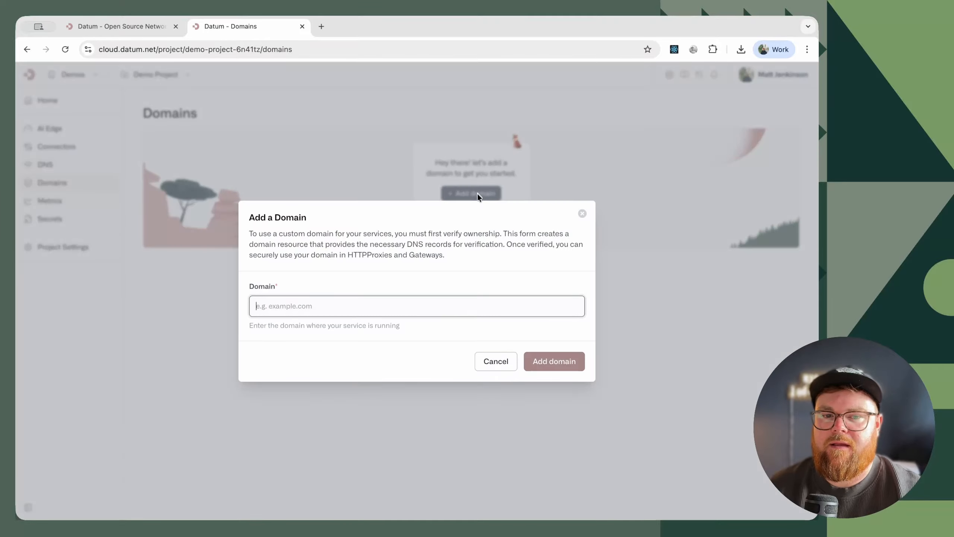
click(581, 211)
click(485, 213)
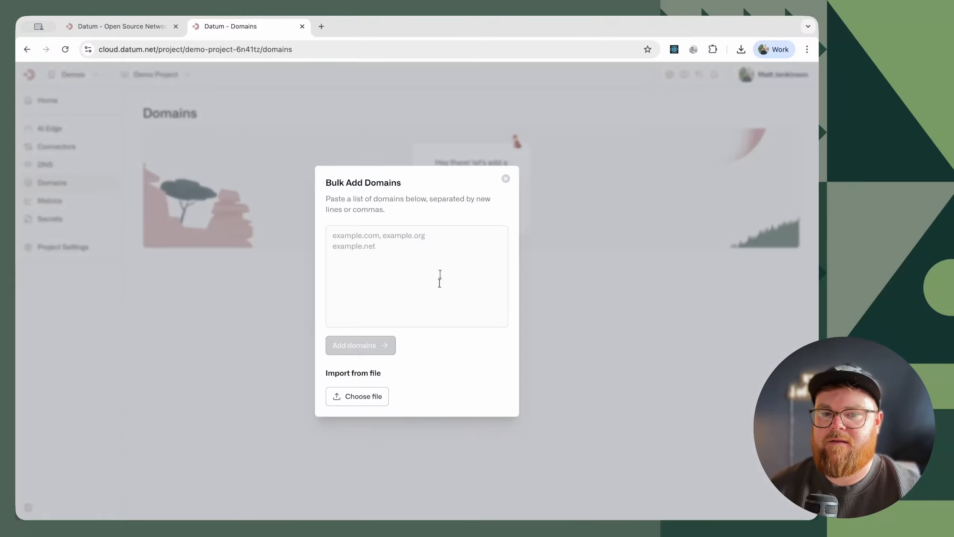
click(395, 266)
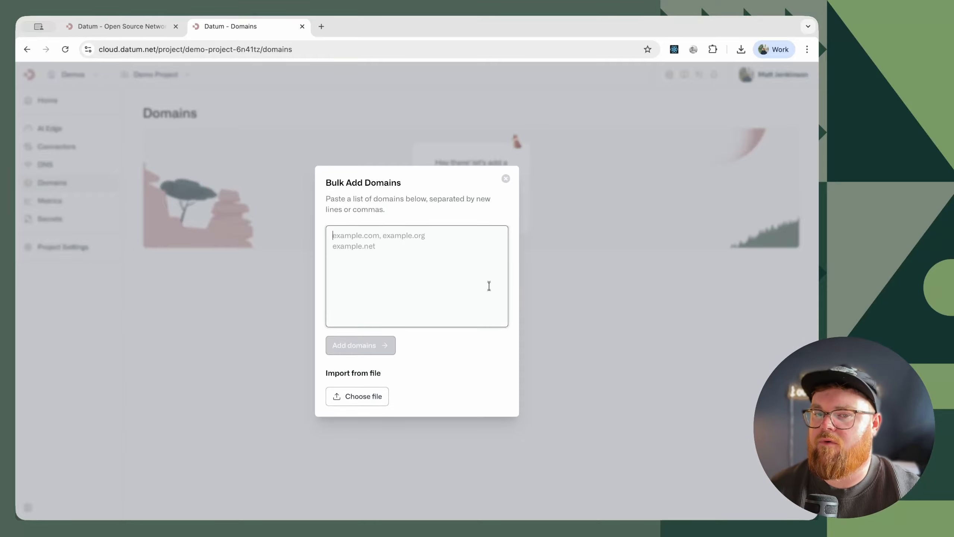
click(505, 179)
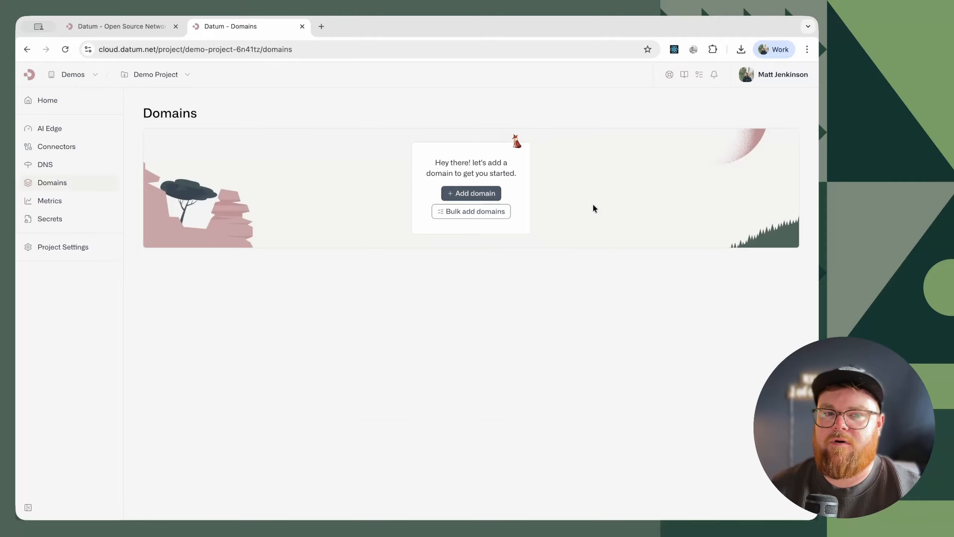
- Add a single domain to Demo Project, pasting the copied custom .dev domain name
click(462, 194)
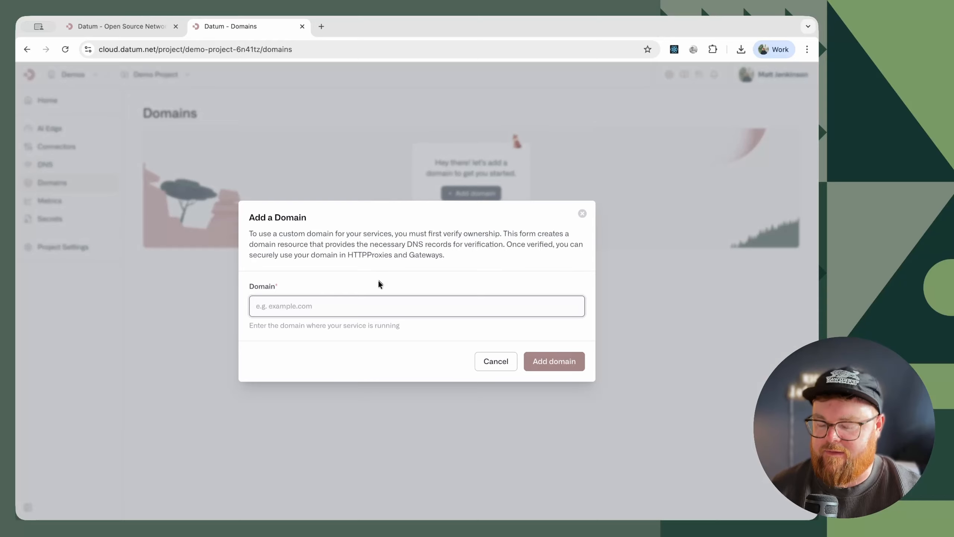
text(matthewjenkinson-demos.dev)
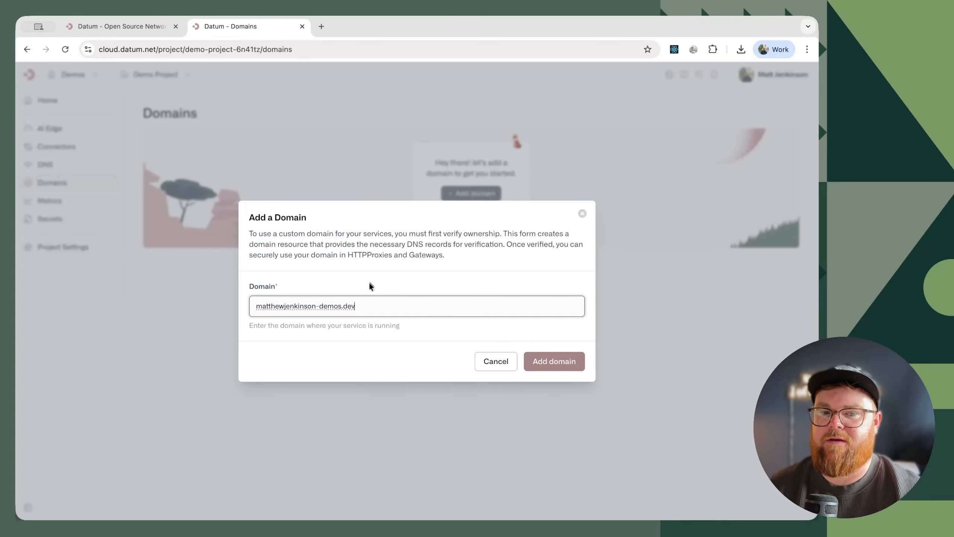
click(556, 363)
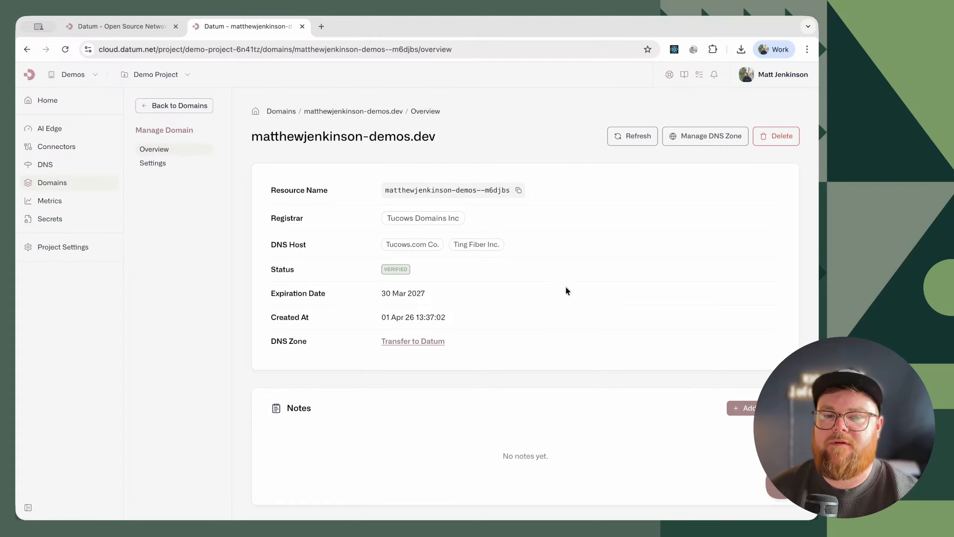
- Transfer the domain's DNS to Datum by creating a zone with the prefilled name, and look through the discovered records
click(417, 342)
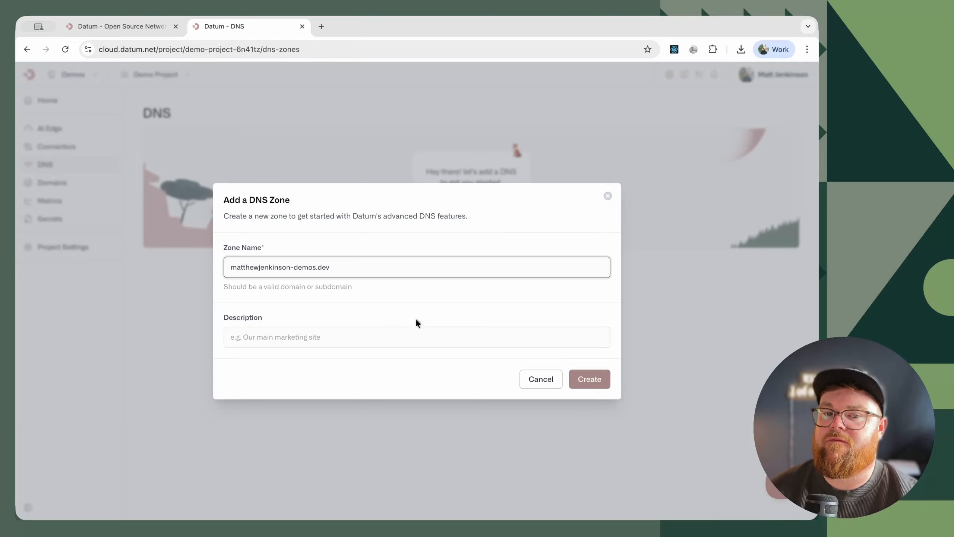
click(595, 382)
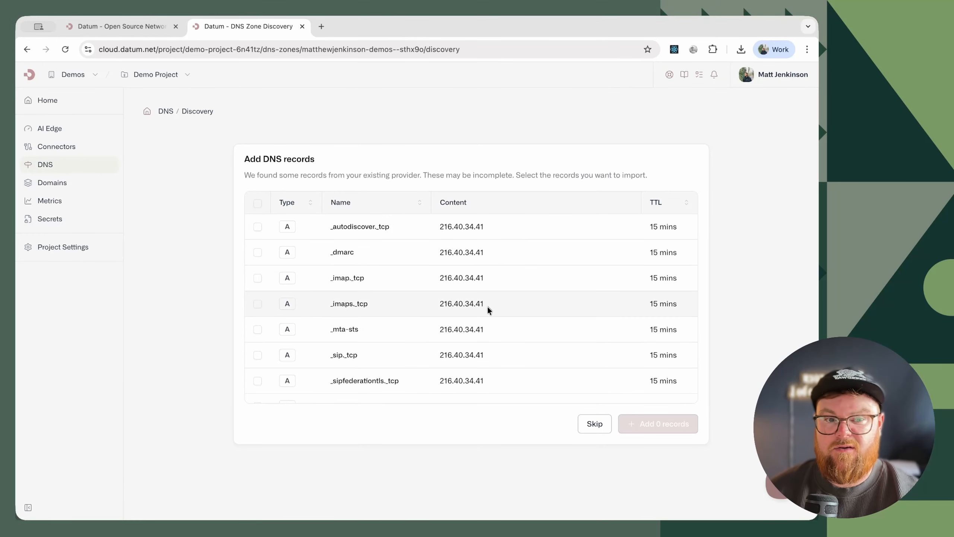
scroll(361, 308, down, 10)
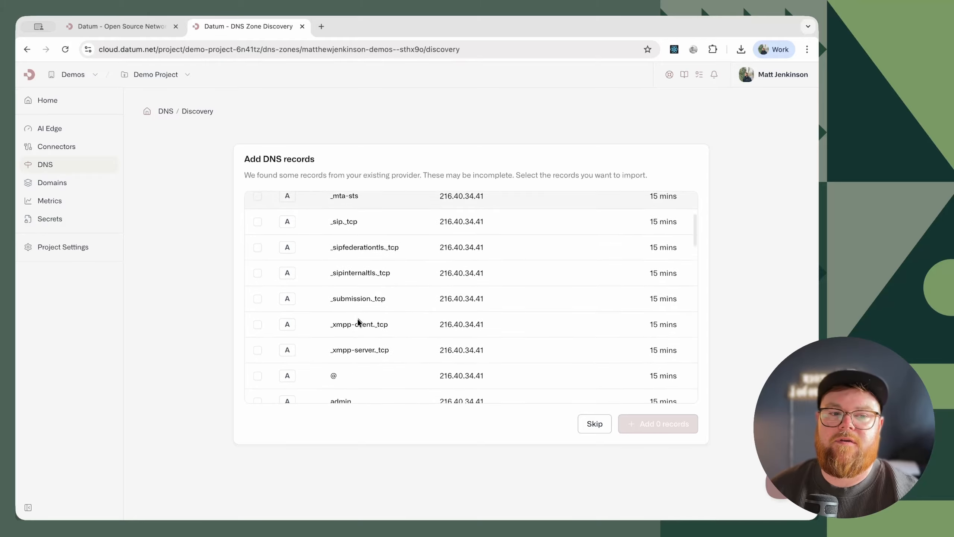
scroll(355, 317, down, 5)
scroll(354, 317, up, 15)
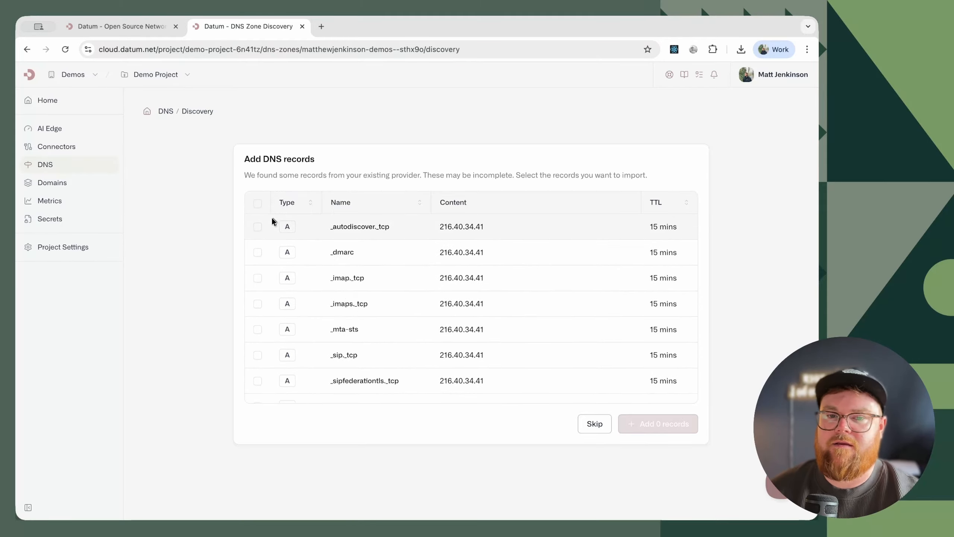
click(259, 208)
click(258, 205)
click(258, 227)
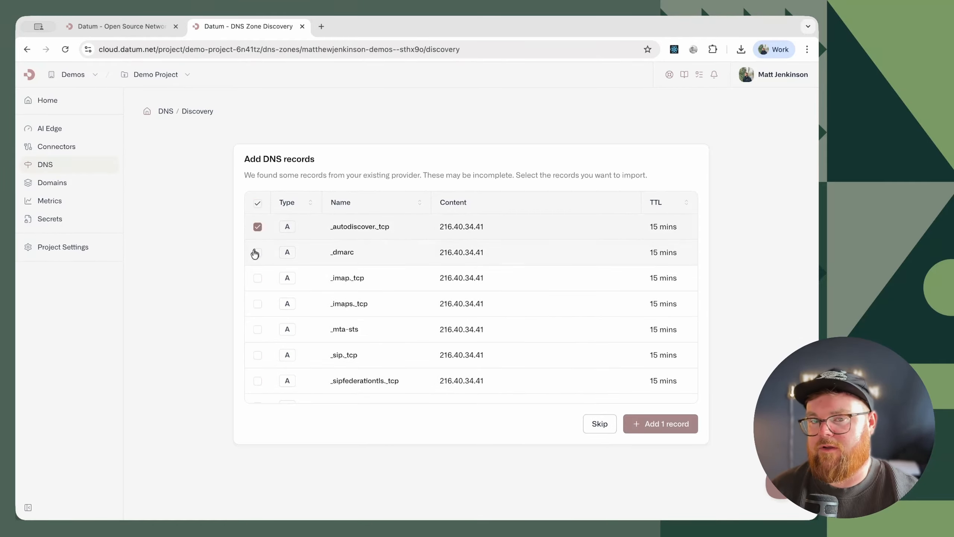
click(259, 279)
click(258, 226)
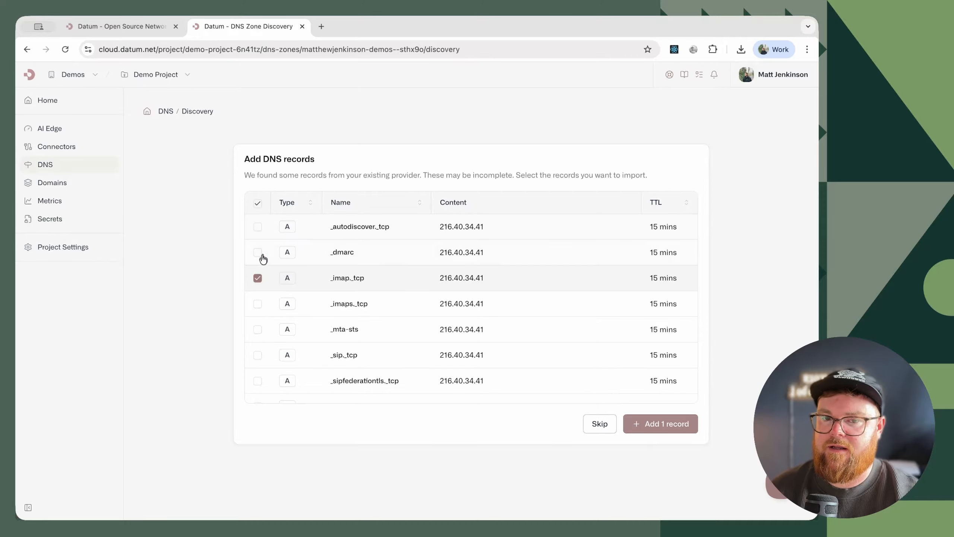
click(257, 277)
- Skip importing the discovered DNS records and open the new zone's nameservers page
click(601, 425)
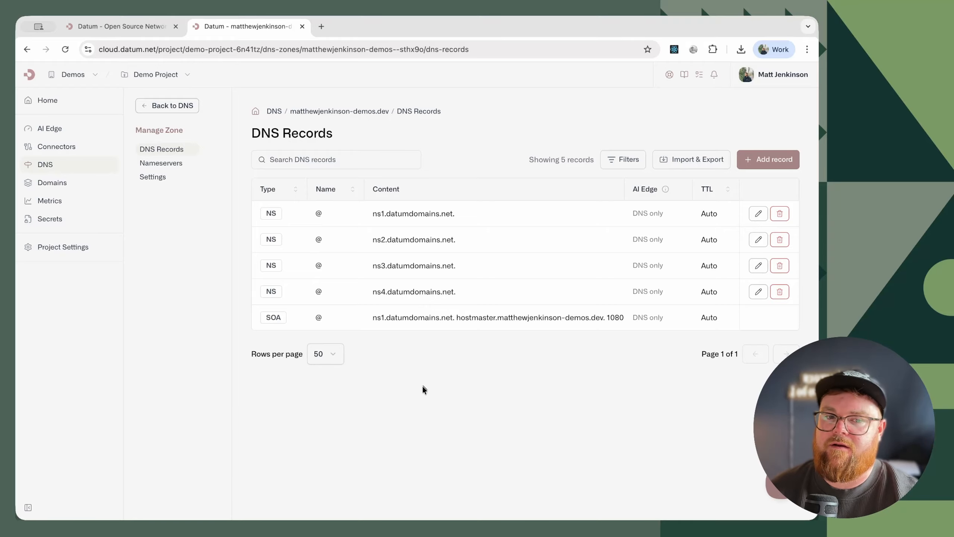
click(172, 170)
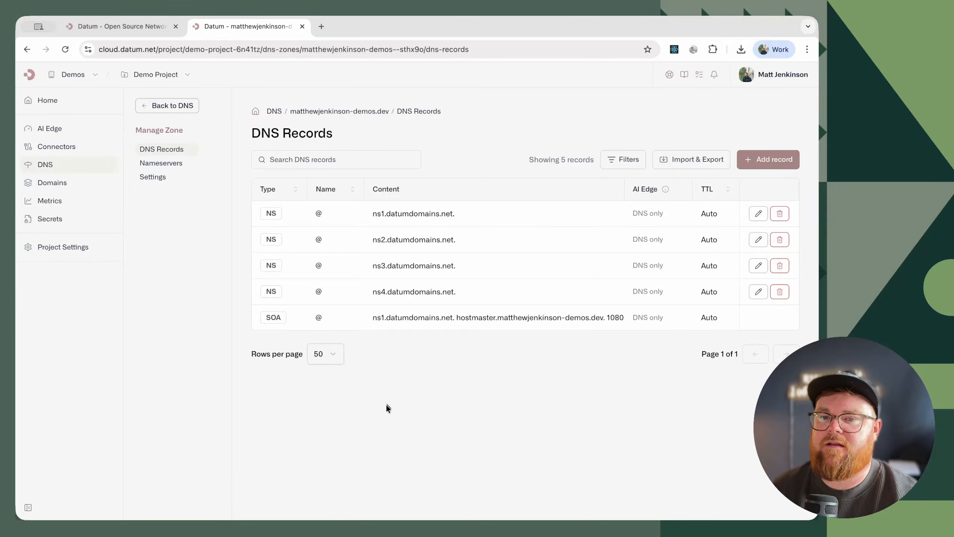
- Start a Grafana Cloud metrics export policy for Demo Project, paste the Grafana instance URL and continue to the Prometheus configuration
click(64, 203)
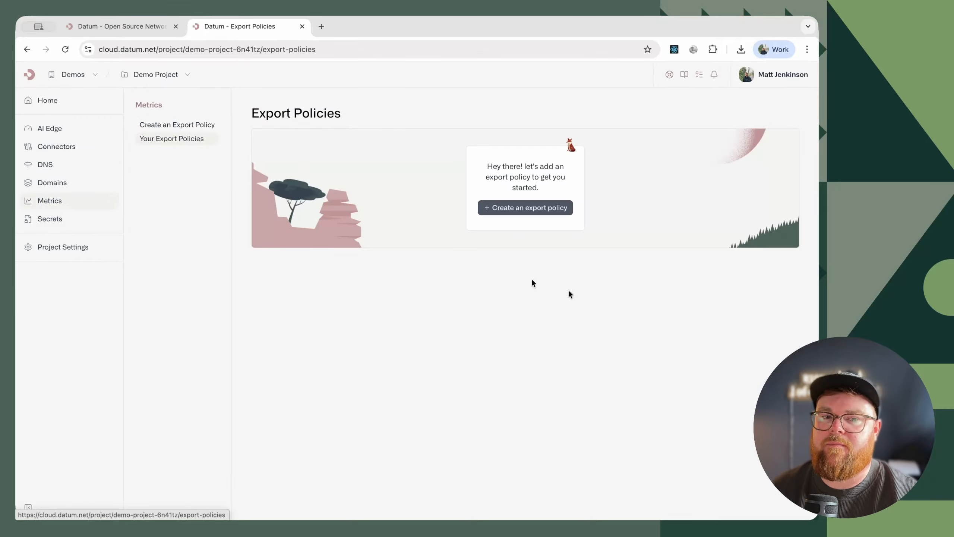
click(530, 211)
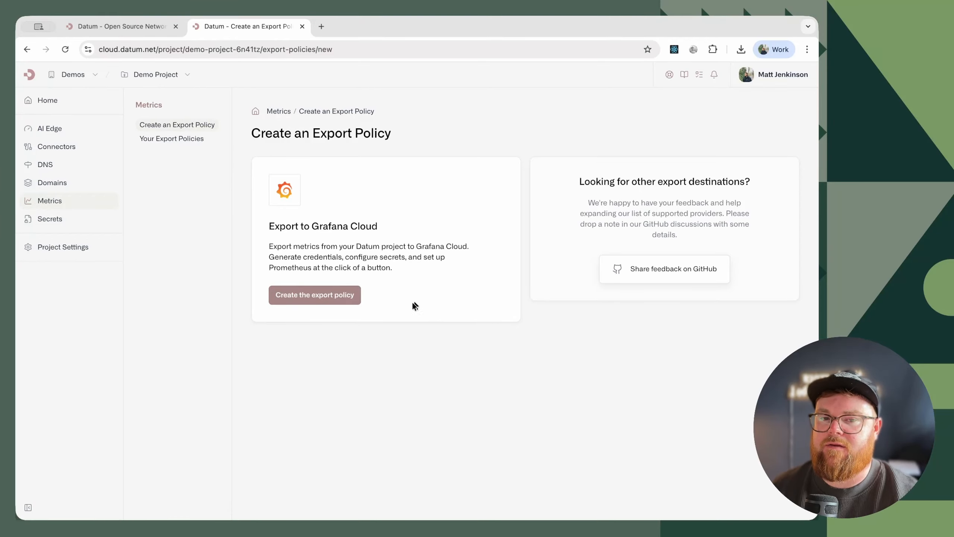
click(315, 296)
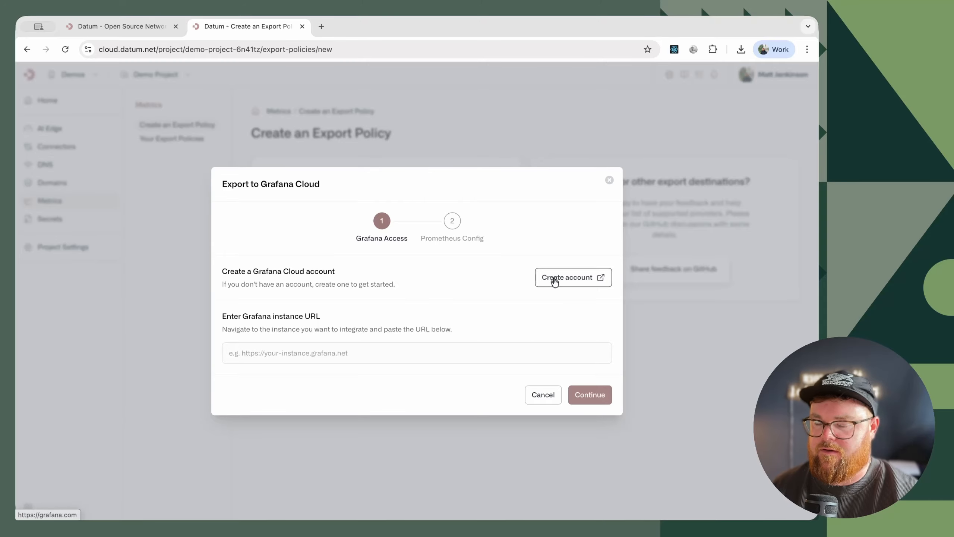
click(319, 353)
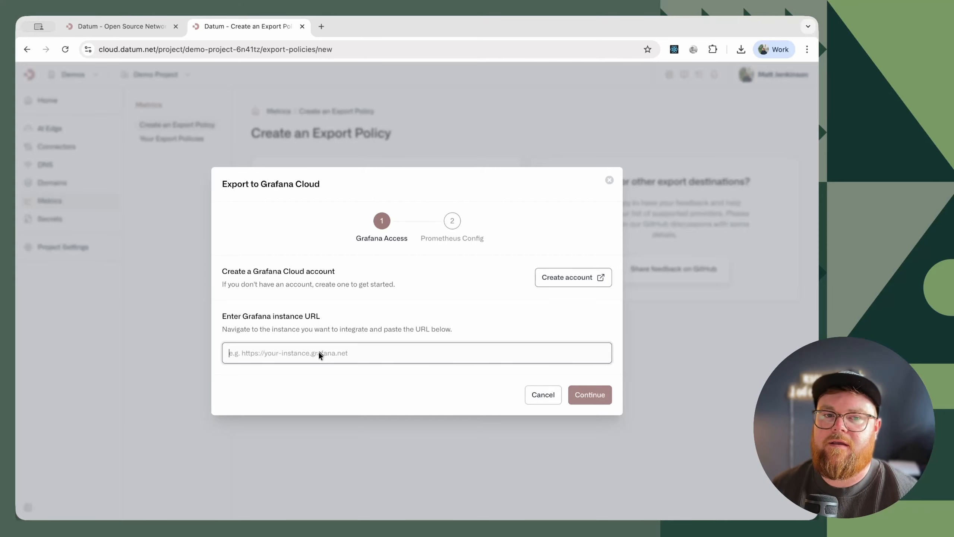
text(https://mattdjenkinson.grafana.net)
key(Return)
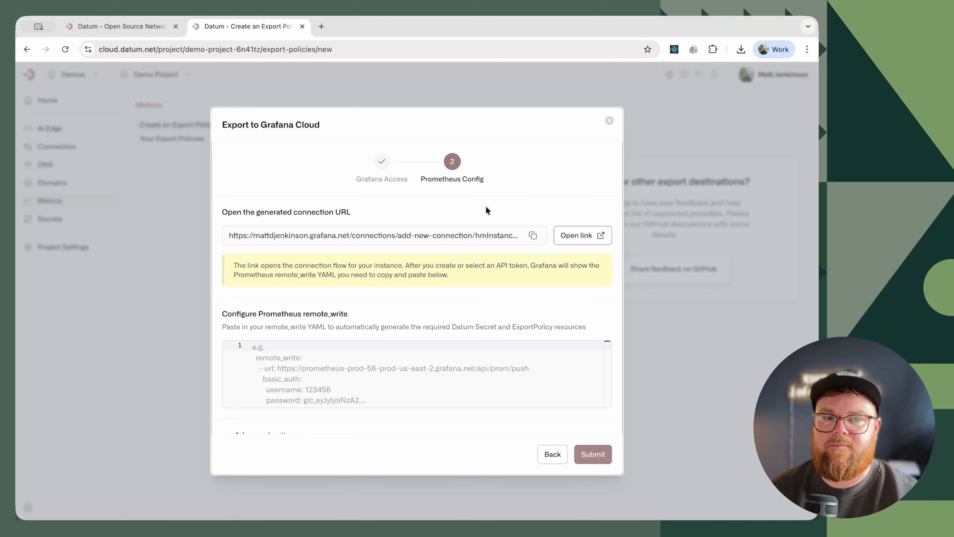
- Copy the generated connection URL and open it in the browser window with the Grafana instance
click(534, 236)
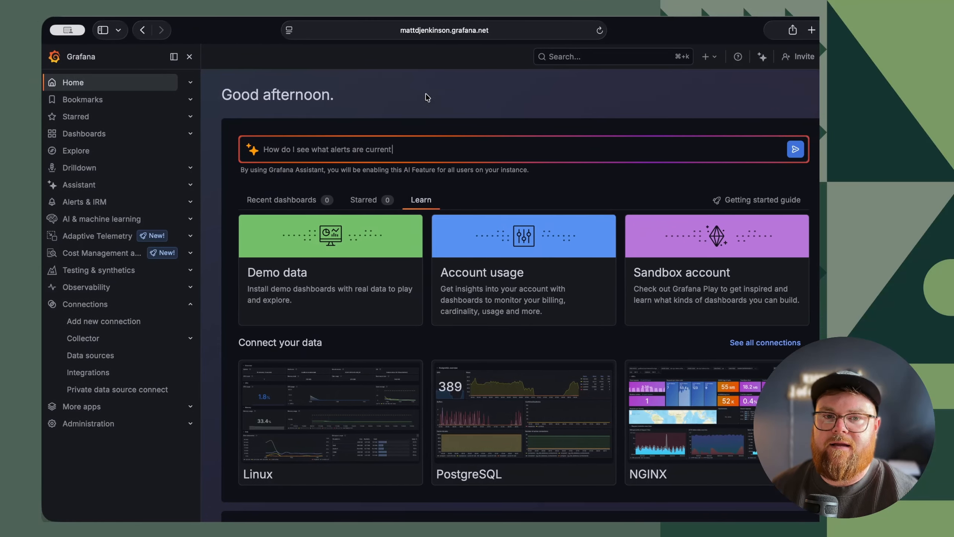
click(446, 31)
key(super+v)
key(Return)
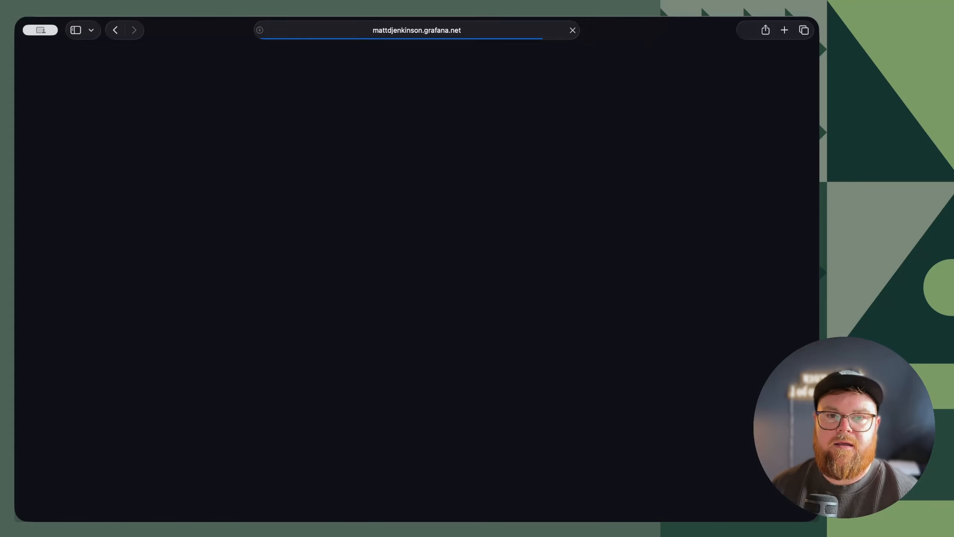
- Create a new Grafana API token named test-token with no expiry for direct Prometheus remote_write
scroll(416, 317, down, 10)
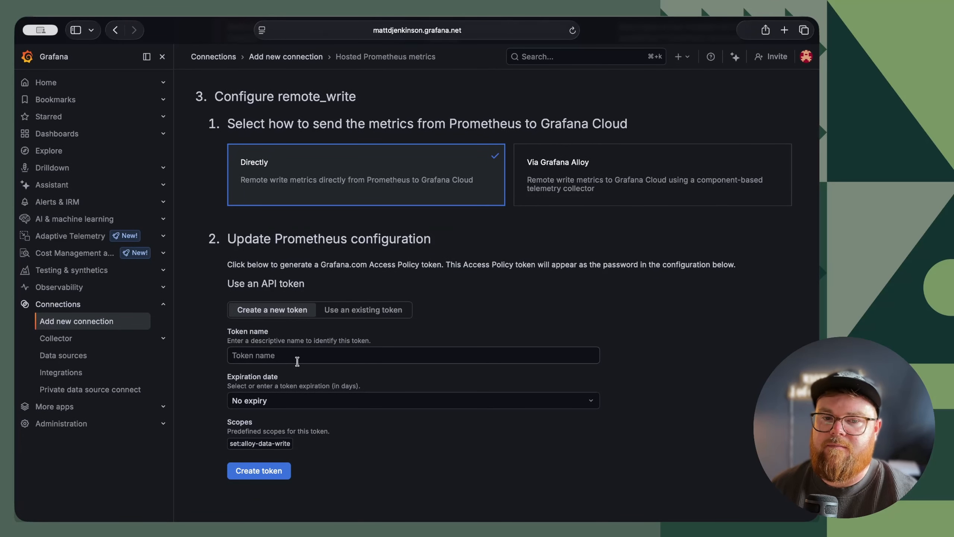
click(283, 358)
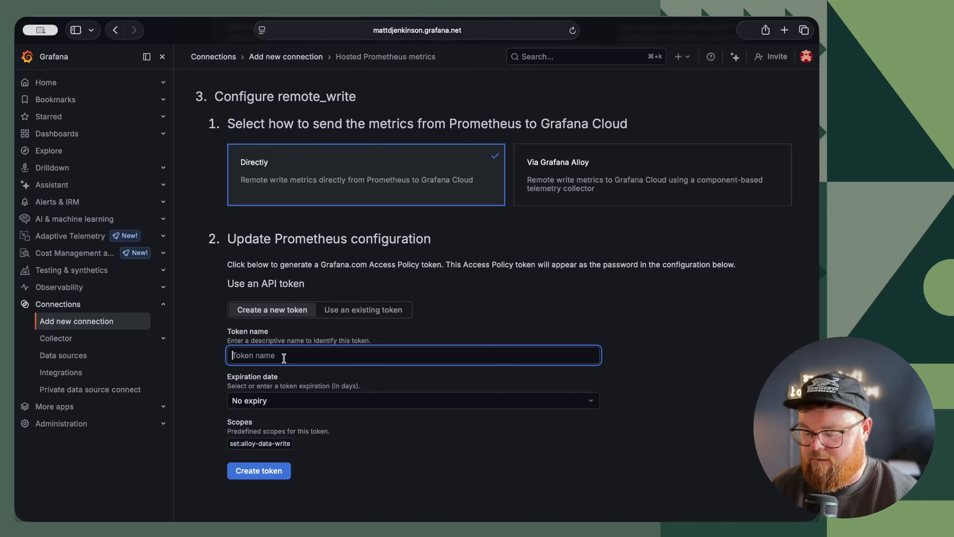
text(t)
key(BackSpace)
text(test)
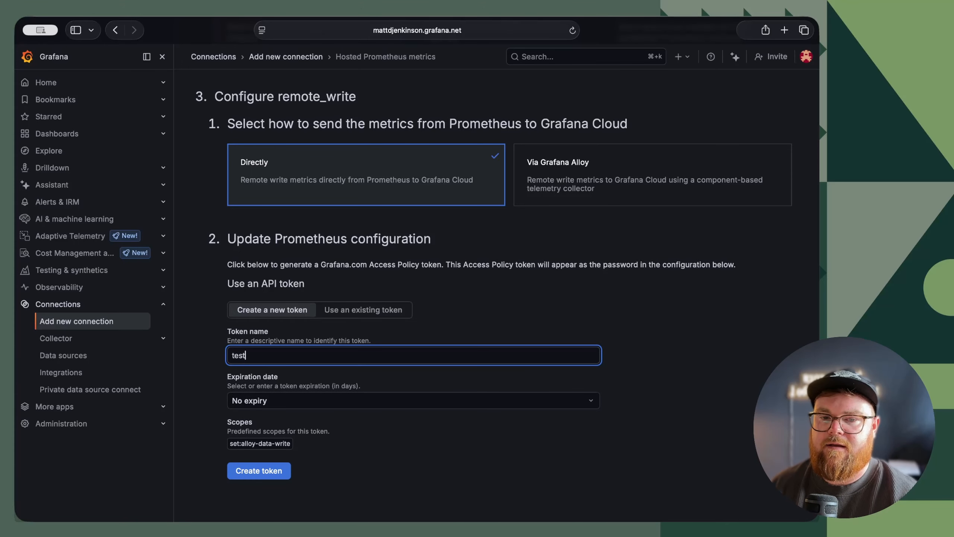
text(-toke)
key(BackSpace)
key(BackSpace)
text(le)
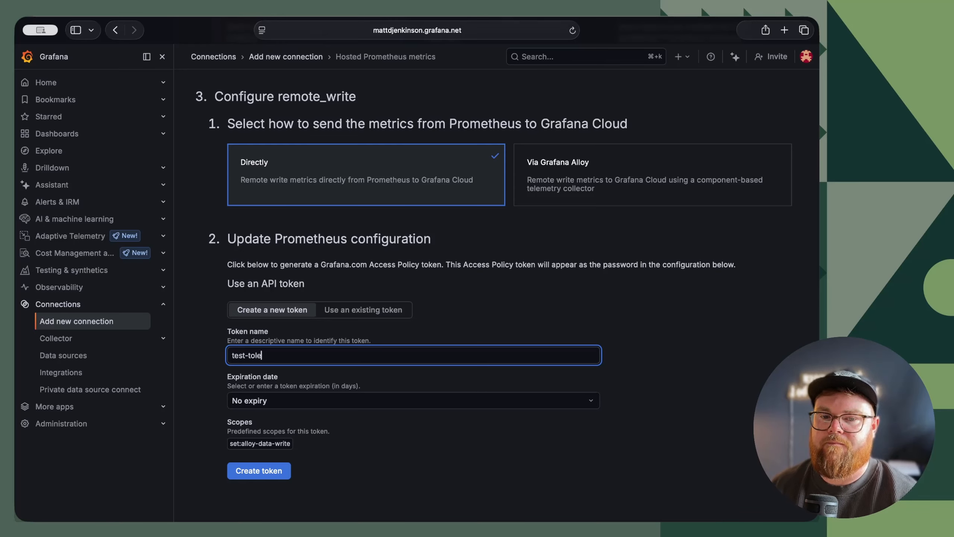
key(BackSpace)
key(BackSpace)
text(ken)
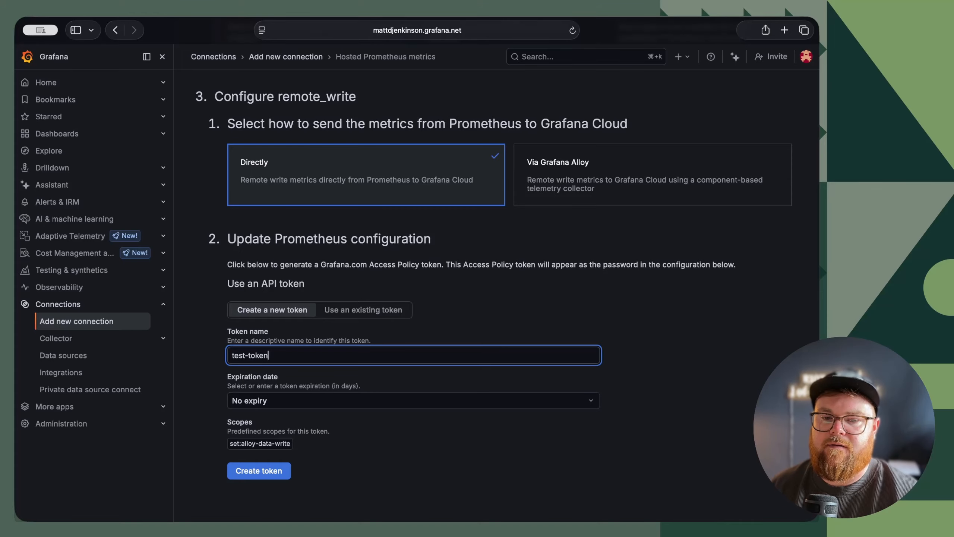
key(Return)
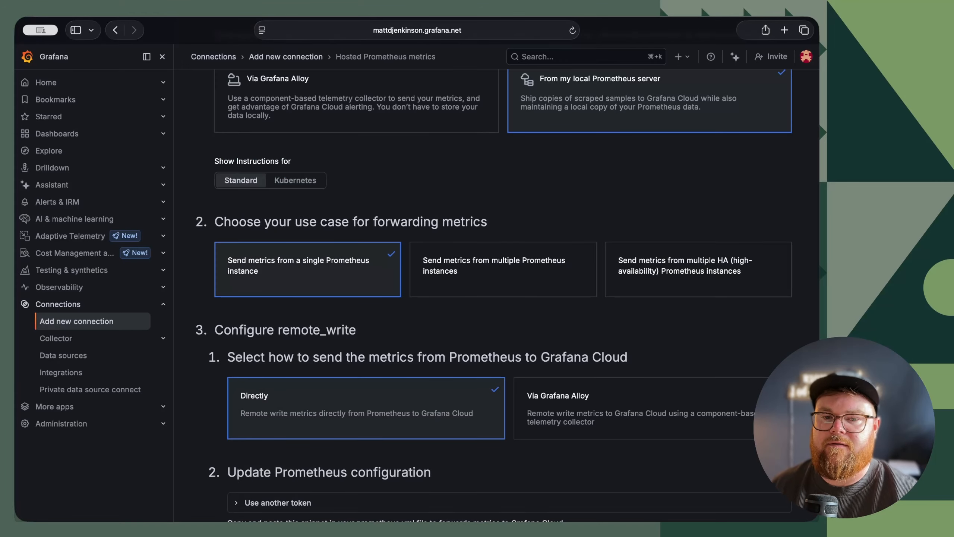
- Copy the Prometheus snippet containing the API token, paste it into Datum's remote_write configuration and submit the export policy
scroll(307, 363, down, 5)
click(271, 470)
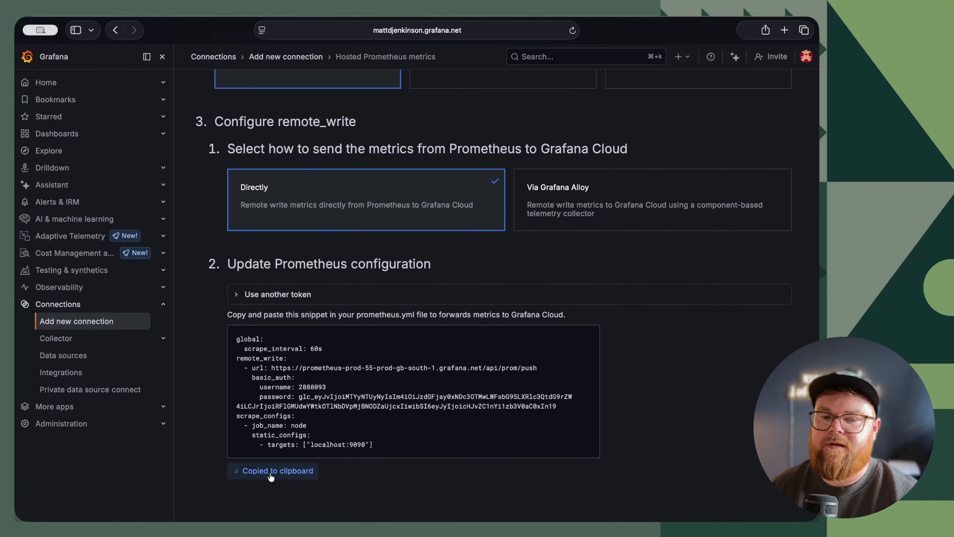
key(super+Tab)
click(333, 375)
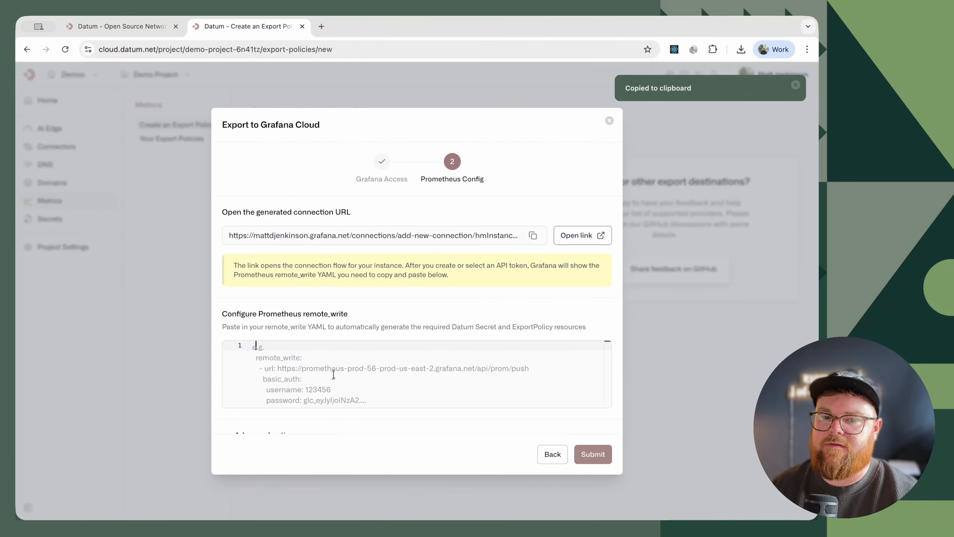
key(super+v)
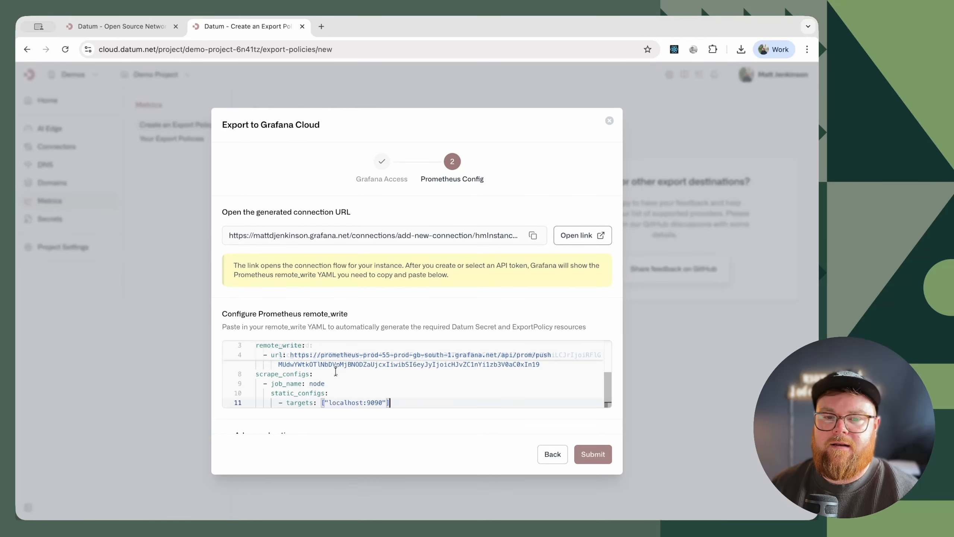
scroll(420, 428, down, 1)
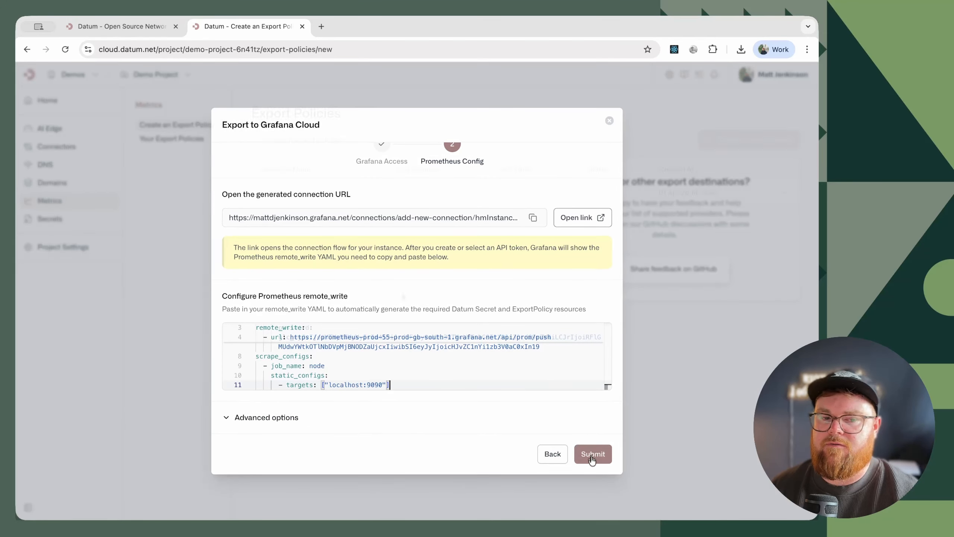
click(593, 454)
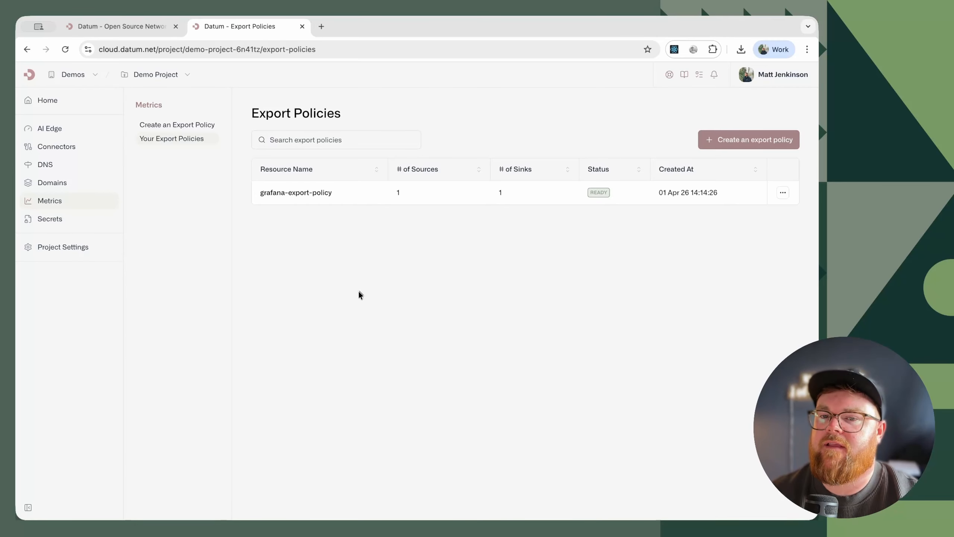
- Create an AI Edge named Portfolio with the personal website's www .dev address as its https origin
click(45, 131)
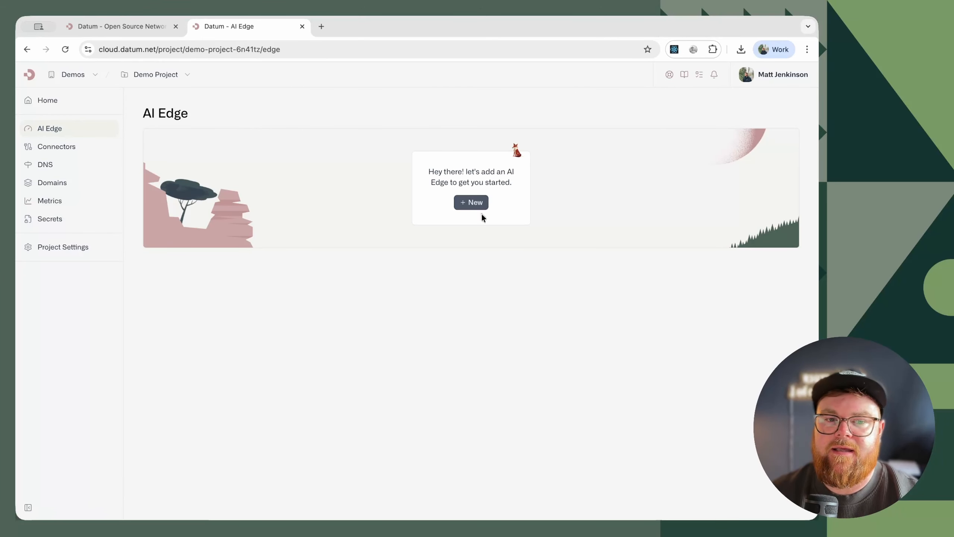
click(474, 204)
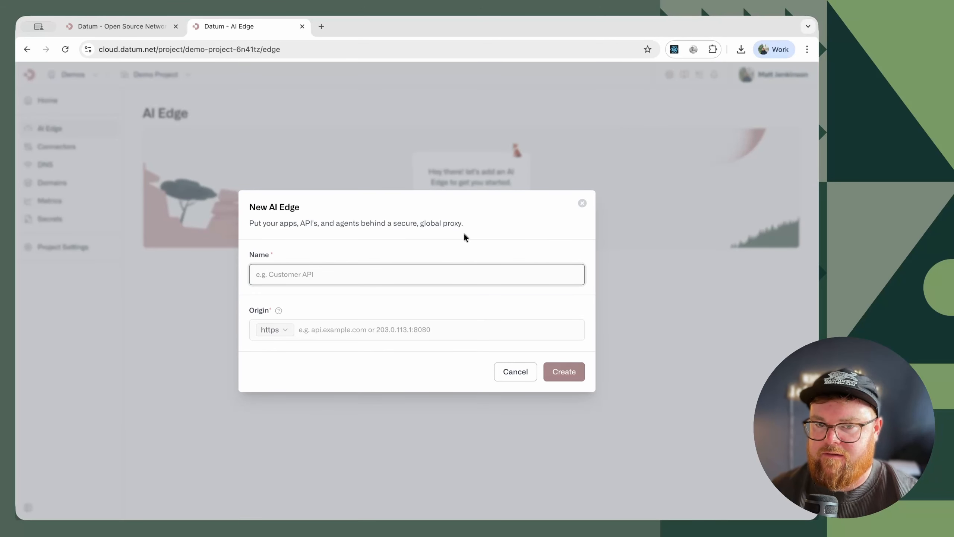
text(Portfo)
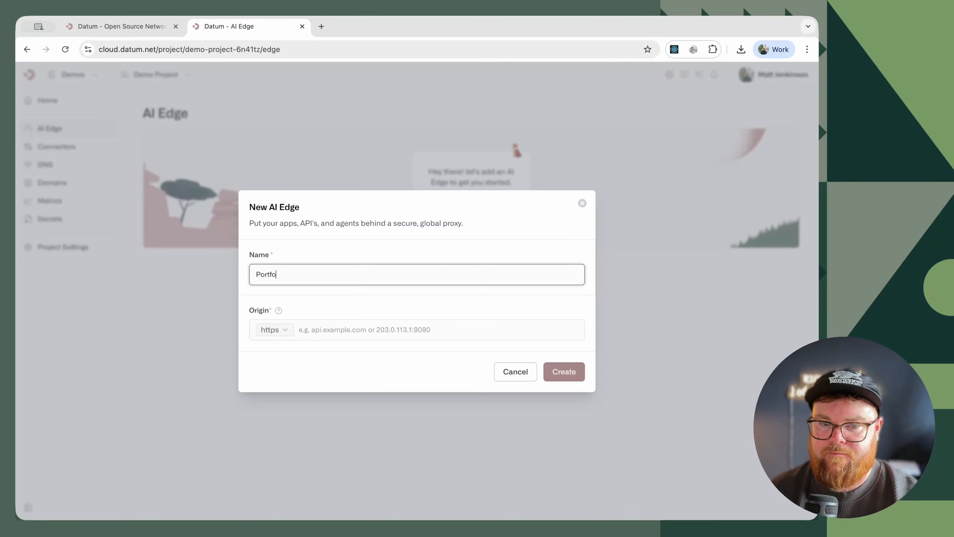
text(lio)
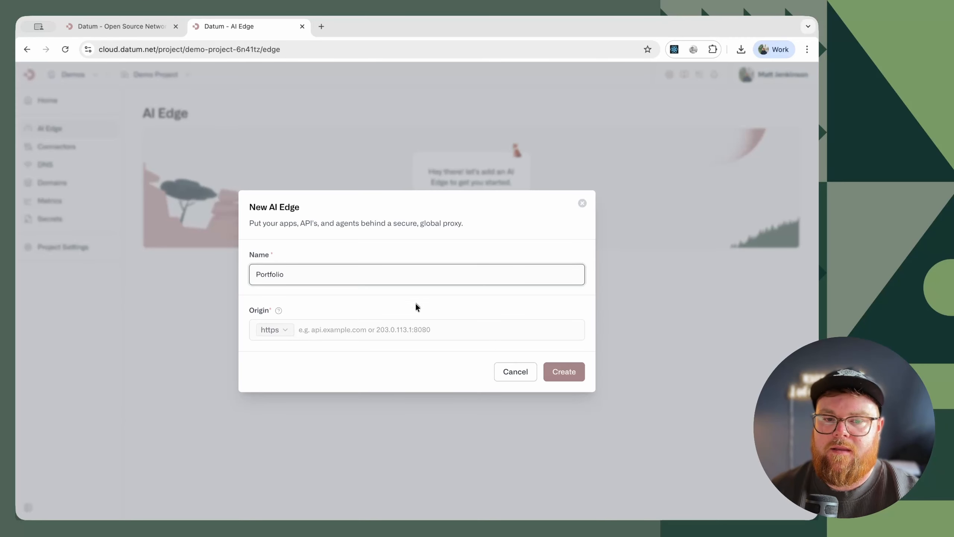
click(351, 337)
text(w)
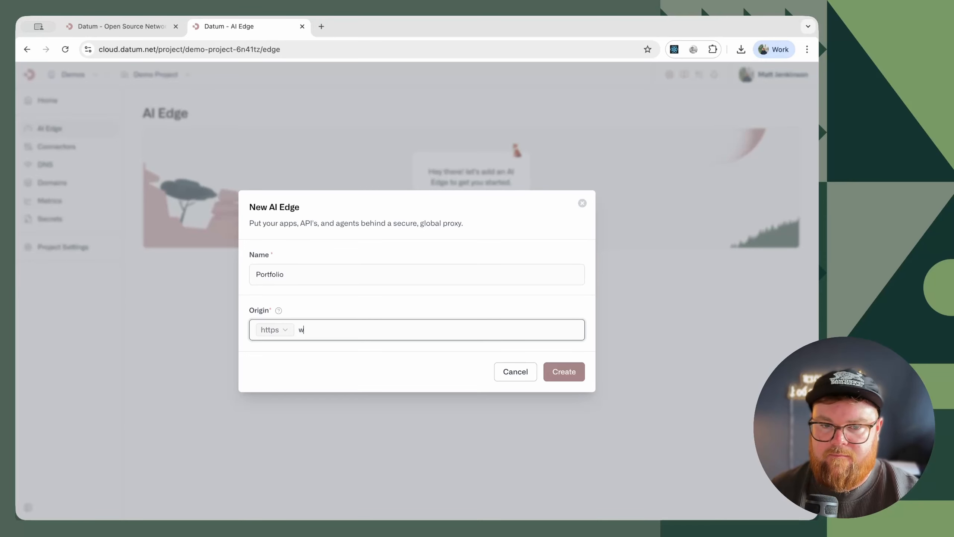
text(ww.matthew)
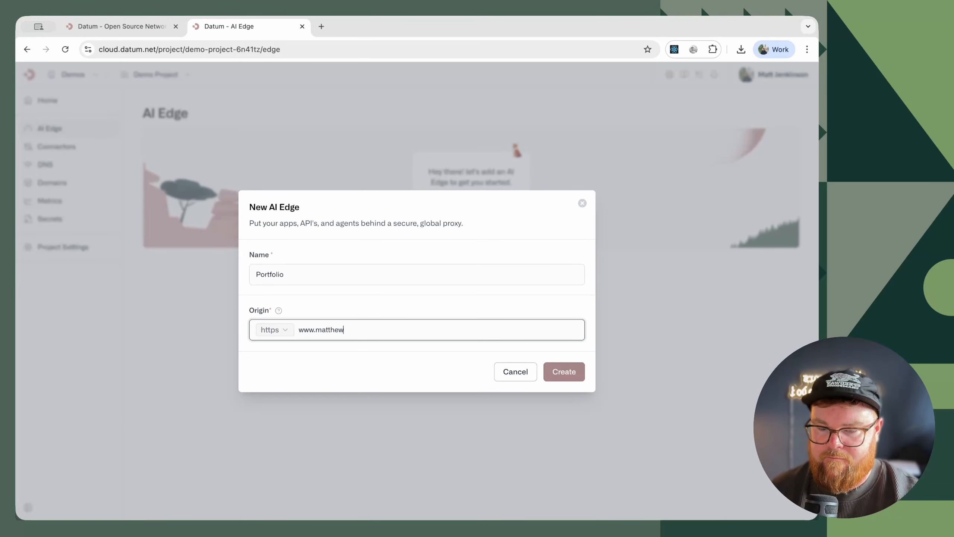
text(jenkinson.)
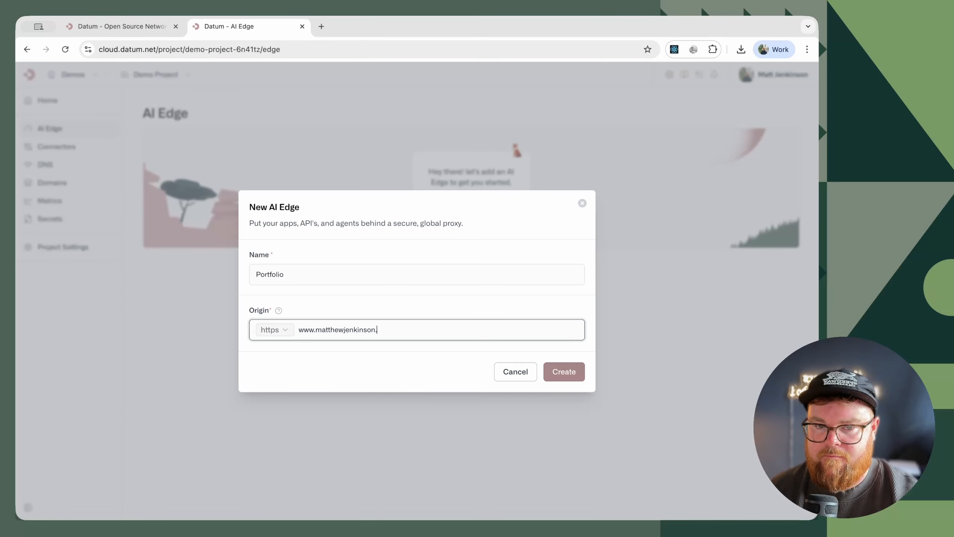
text(dev)
key(Return)
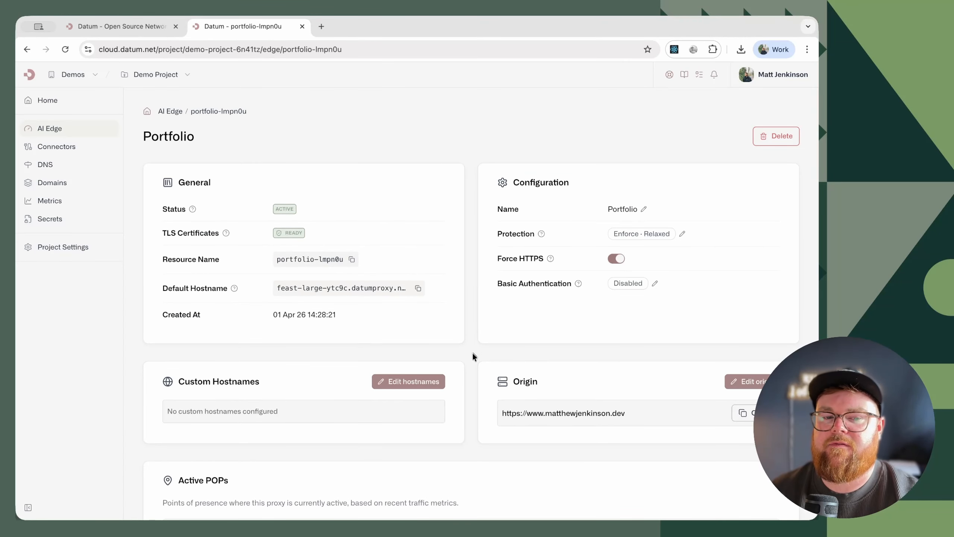
- Add the suggested portfolio subdomain of the custom .dev domain as a hostname for the Portfolio AI Edge and save it
click(408, 382)
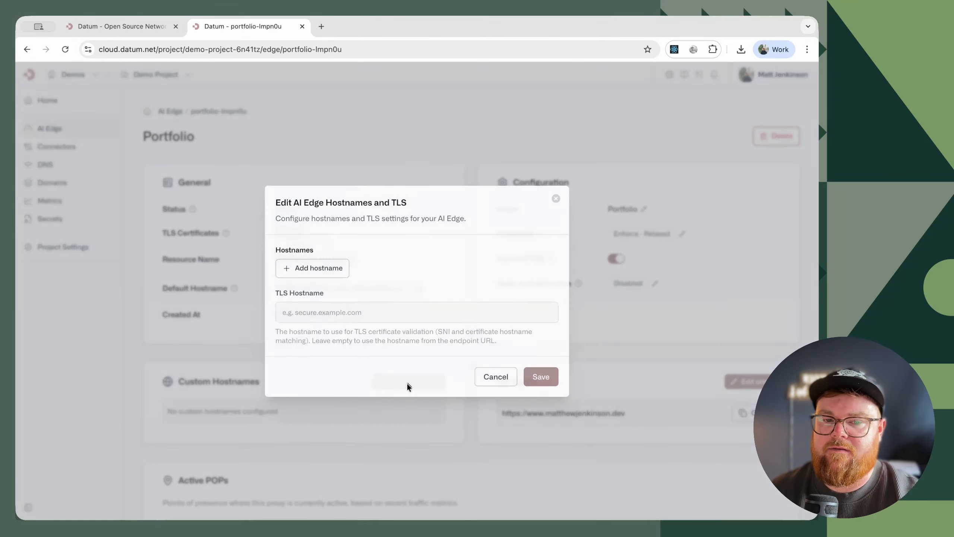
click(316, 270)
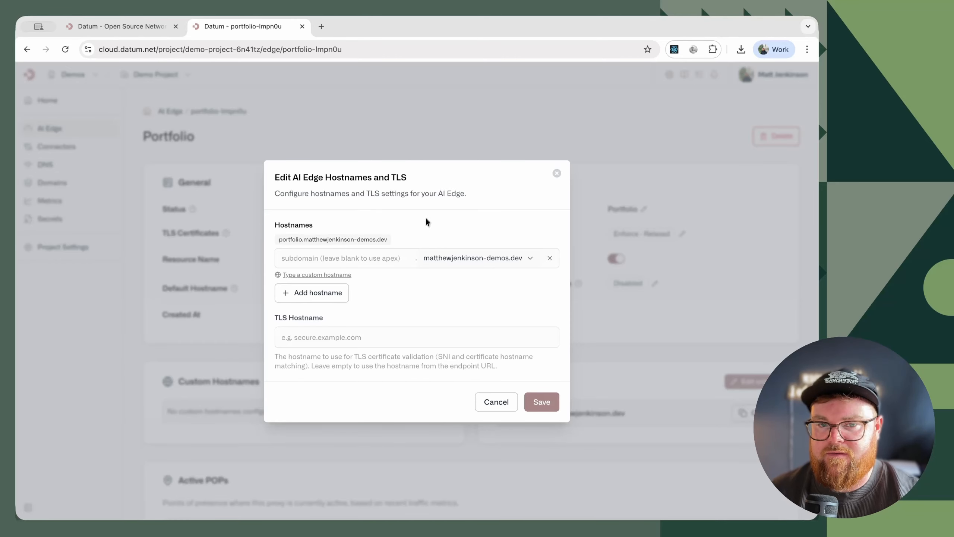
click(337, 241)
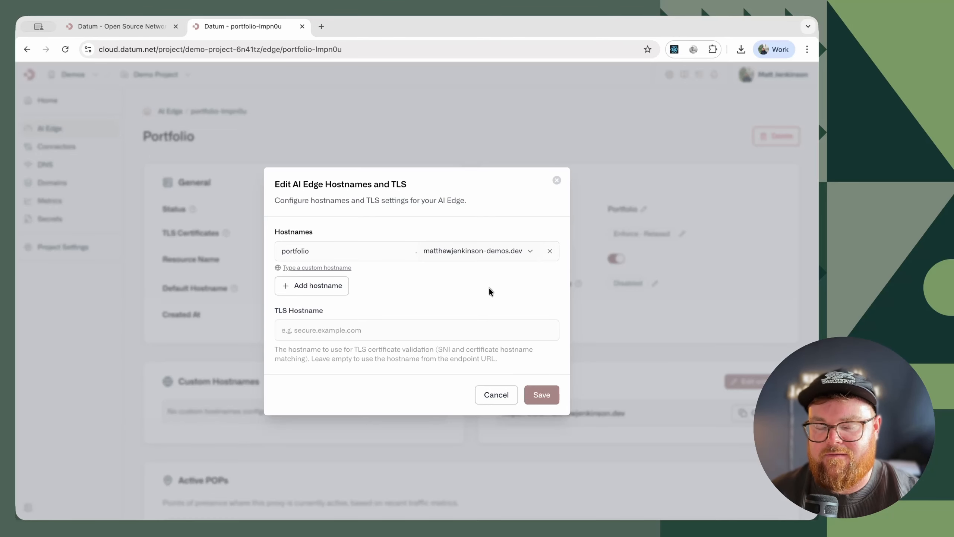
click(544, 395)
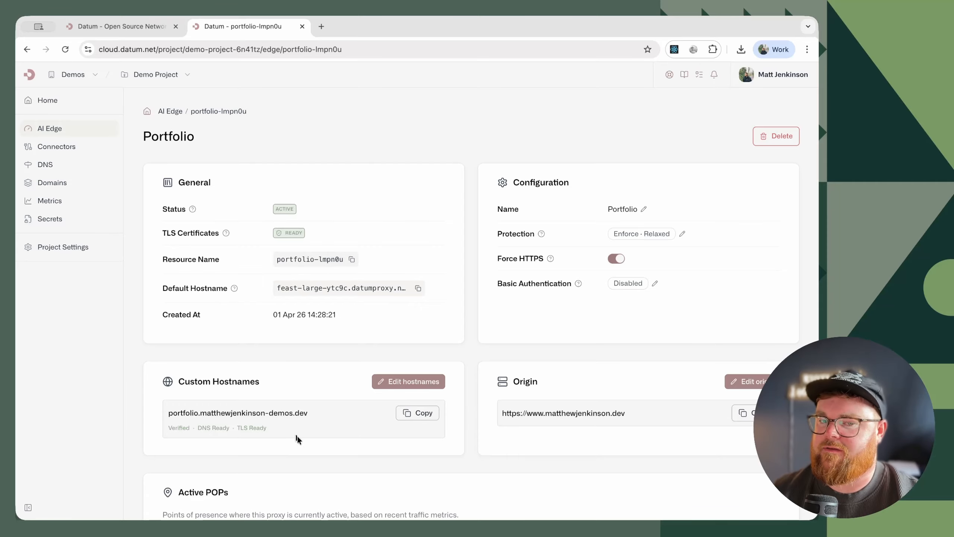
- Copy the Portfolio AI Edge's custom hostname, load it in a separate browser tab to check the proxied site, and close that tab
click(411, 417)
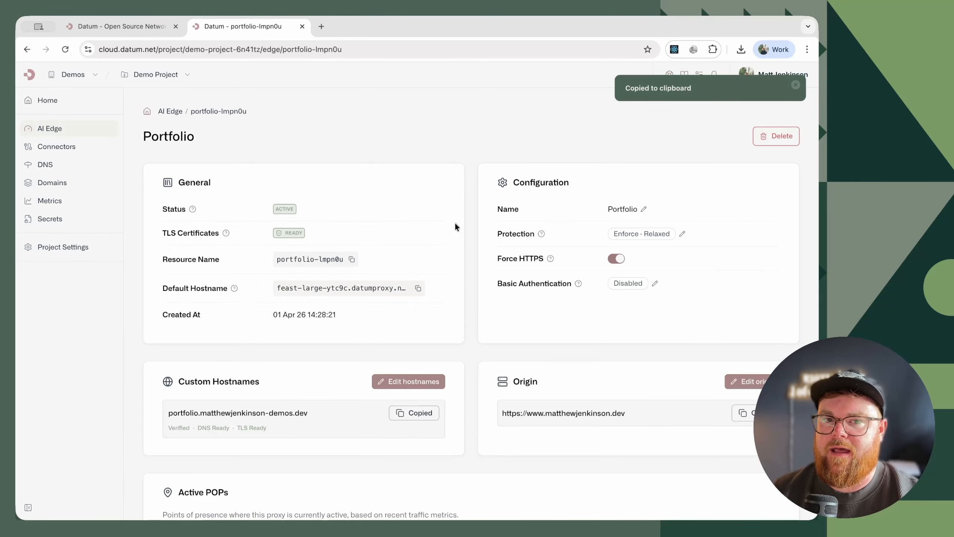
click(322, 27)
key(super+v)
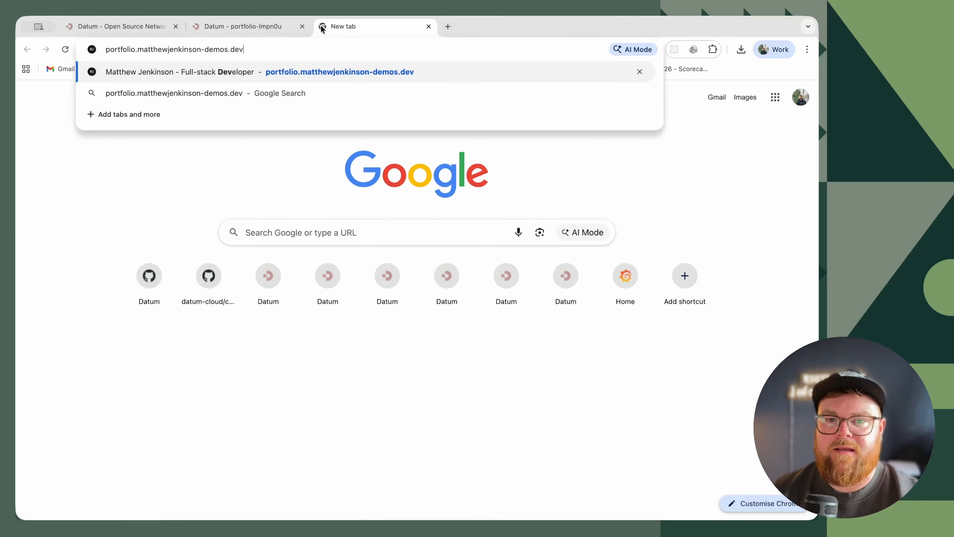
key(Return)
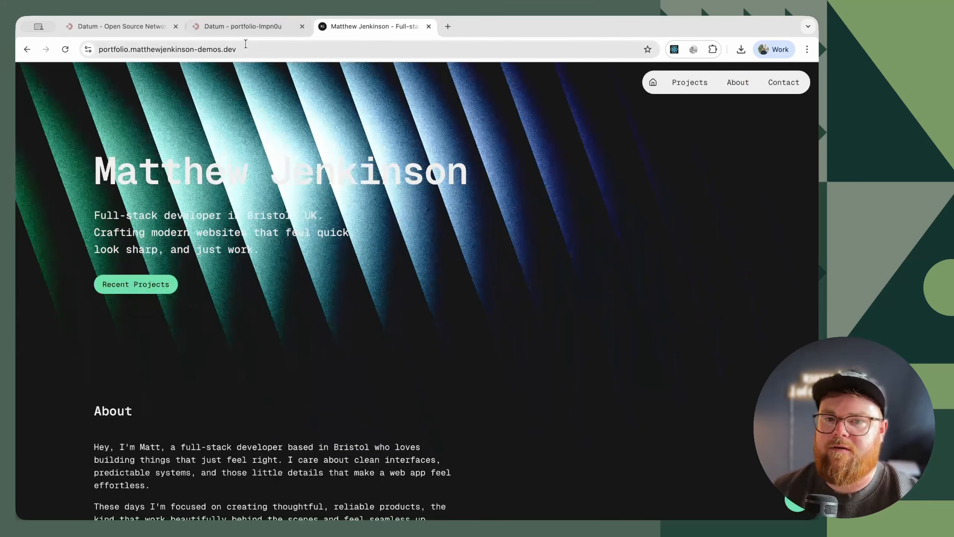
click(247, 48)
key(Escape)
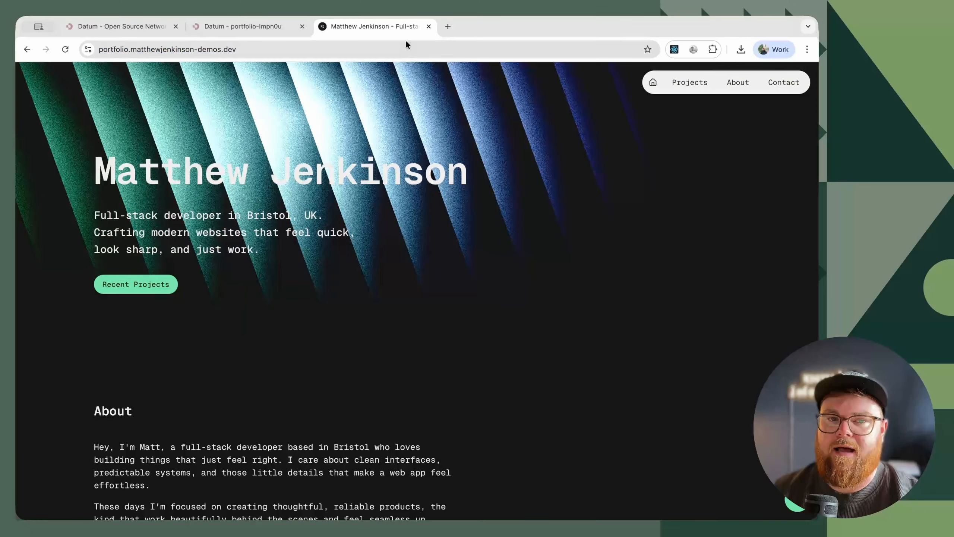
click(428, 26)
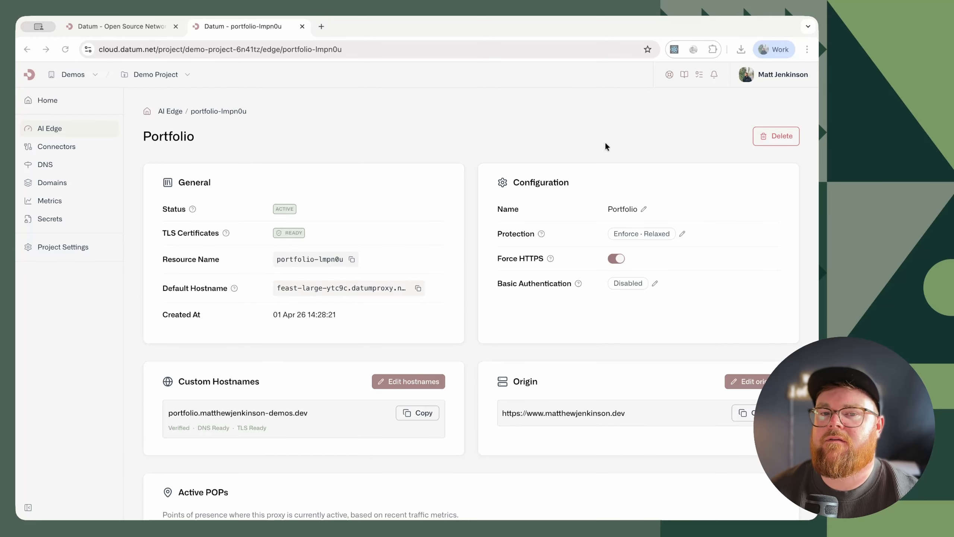
- From the project's Connectors page, open the Datum Desktop download page for macOS and show its direct download option
click(62, 151)
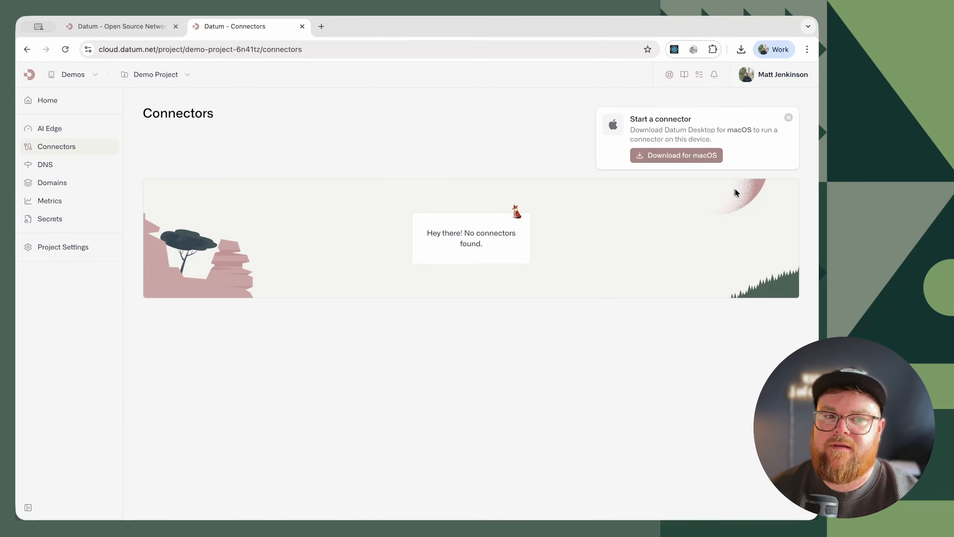
click(659, 161)
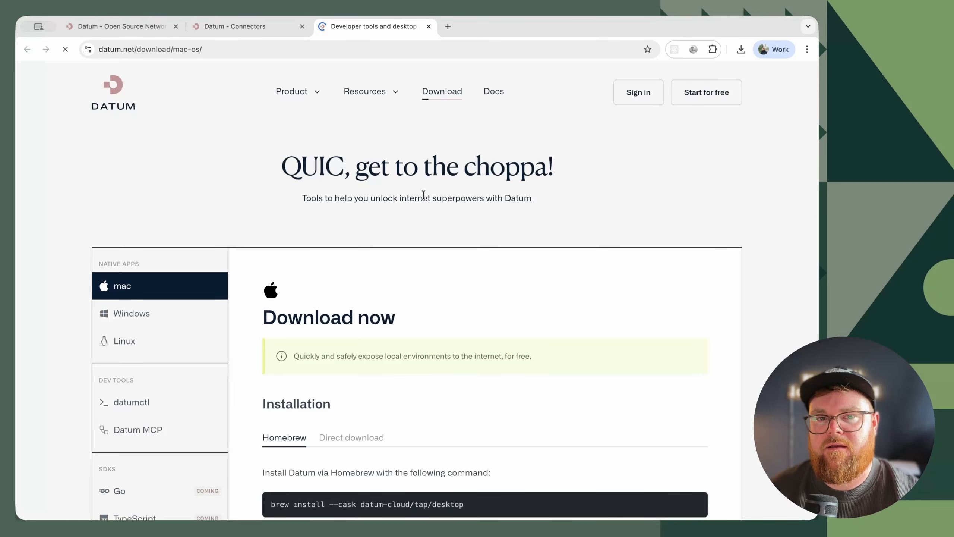
scroll(409, 278, down, 1)
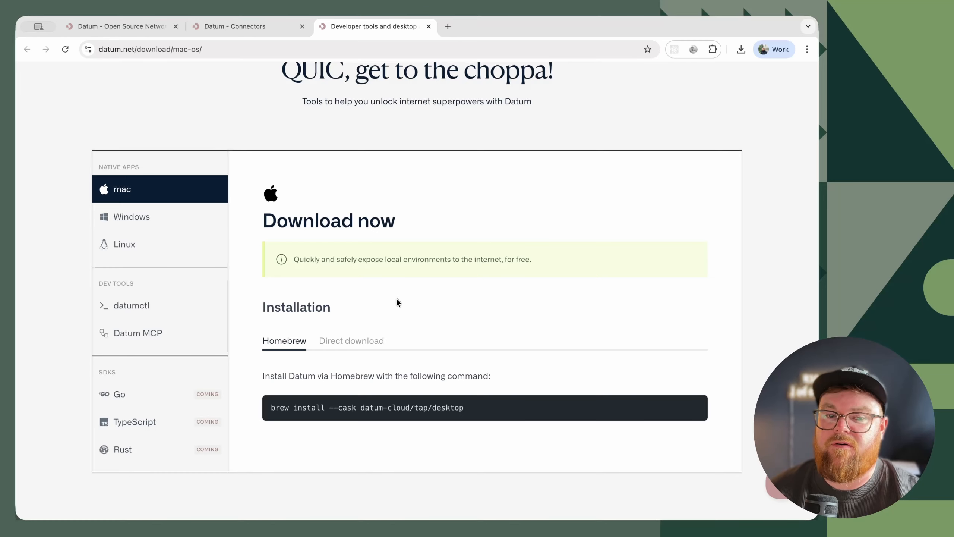
click(348, 343)
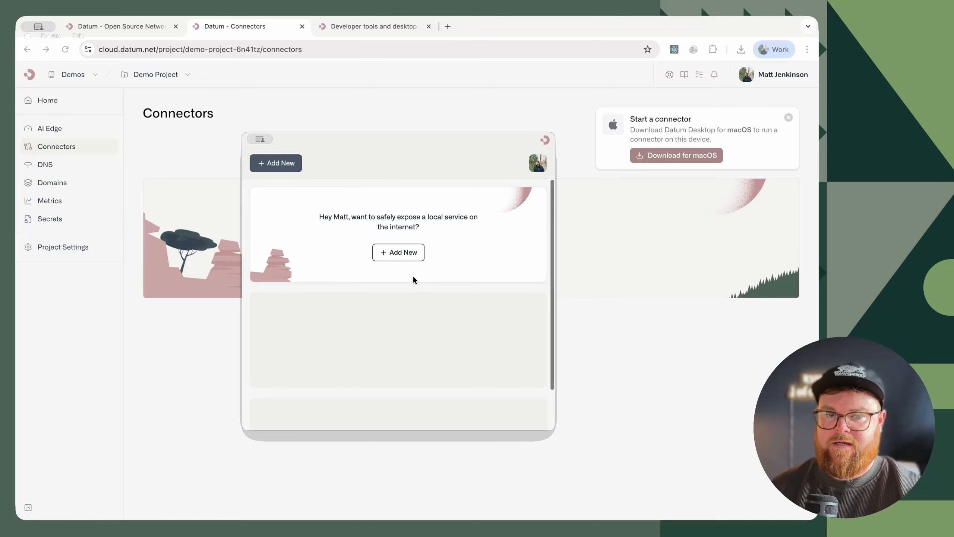
- Create a tunnel in Datum Desktop with the display name Localhost, forwarding the local address localhost:3000
click(390, 252)
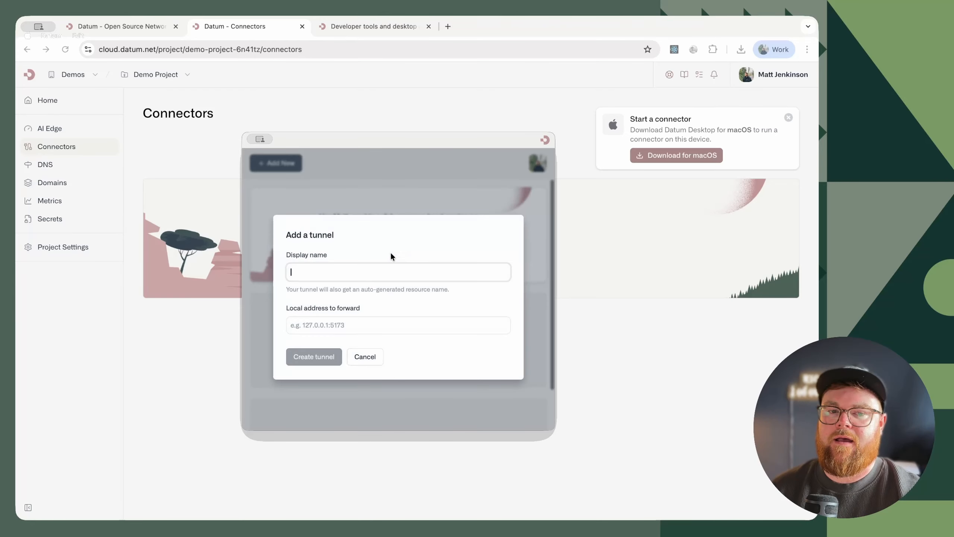
text(Local)
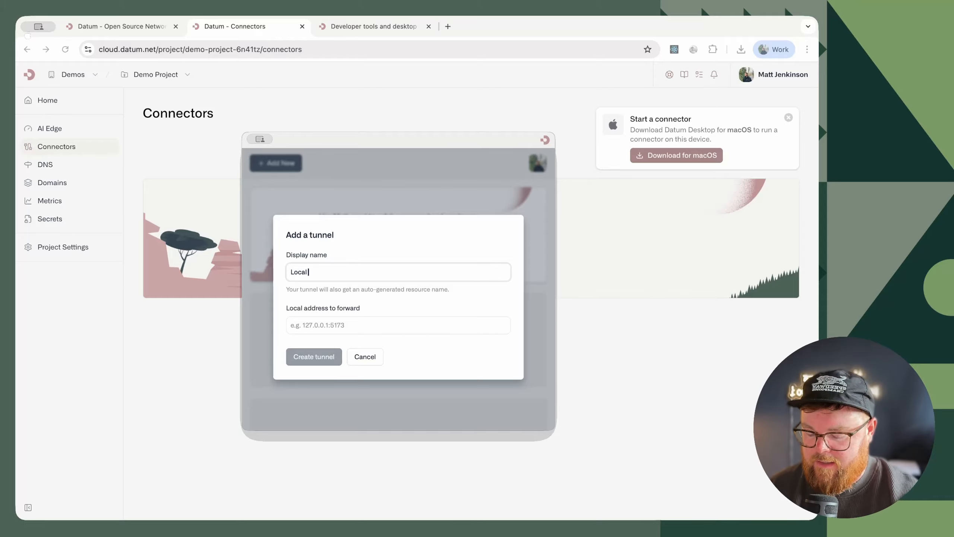
text(host)
key(Tab)
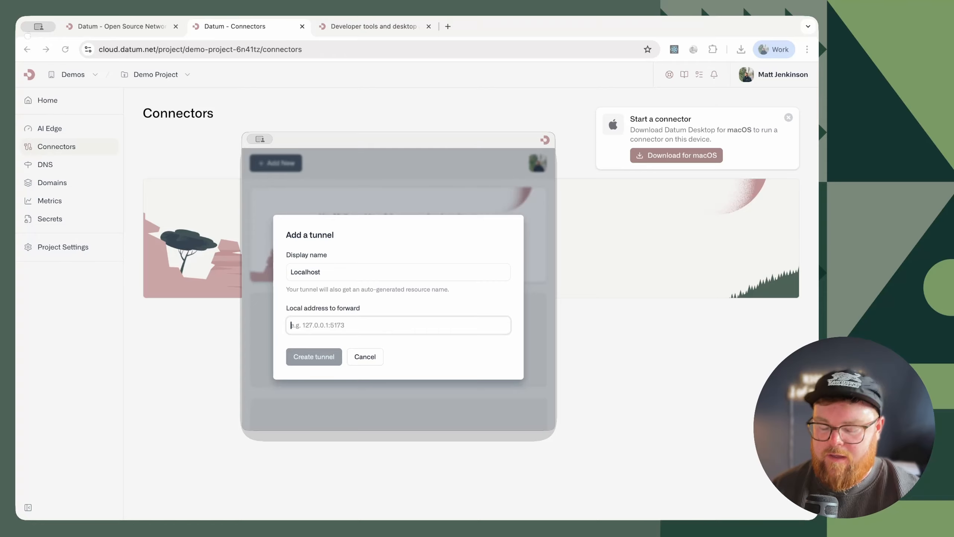
text(localho)
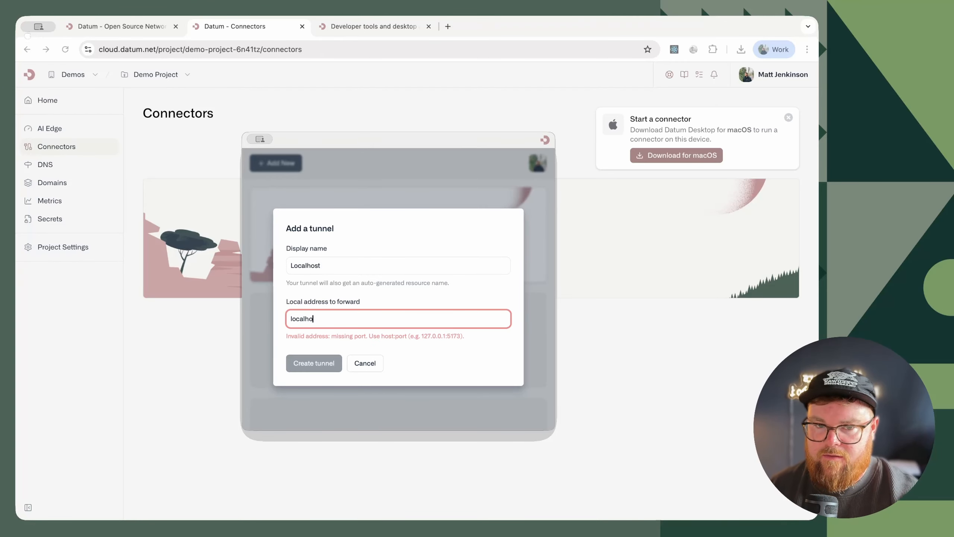
text(st:3000)
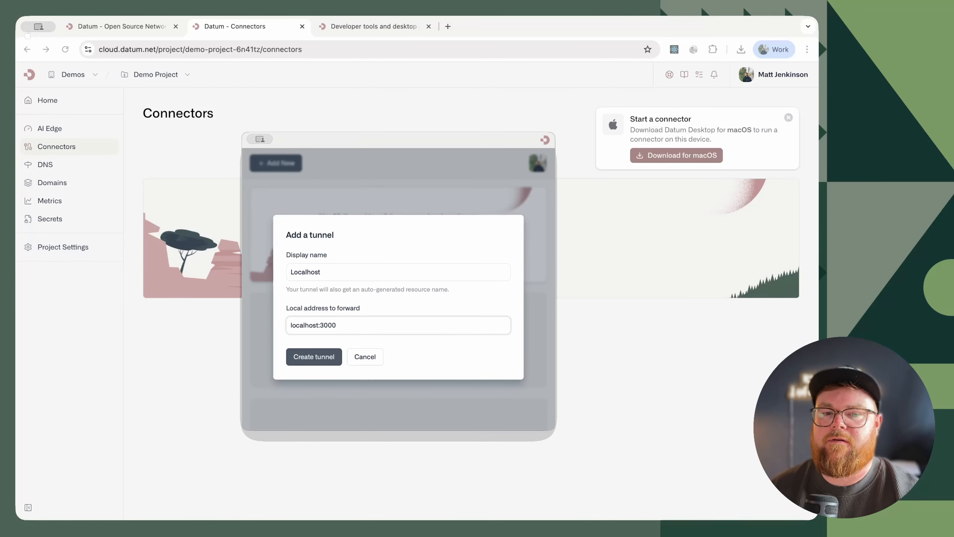
key(Return)
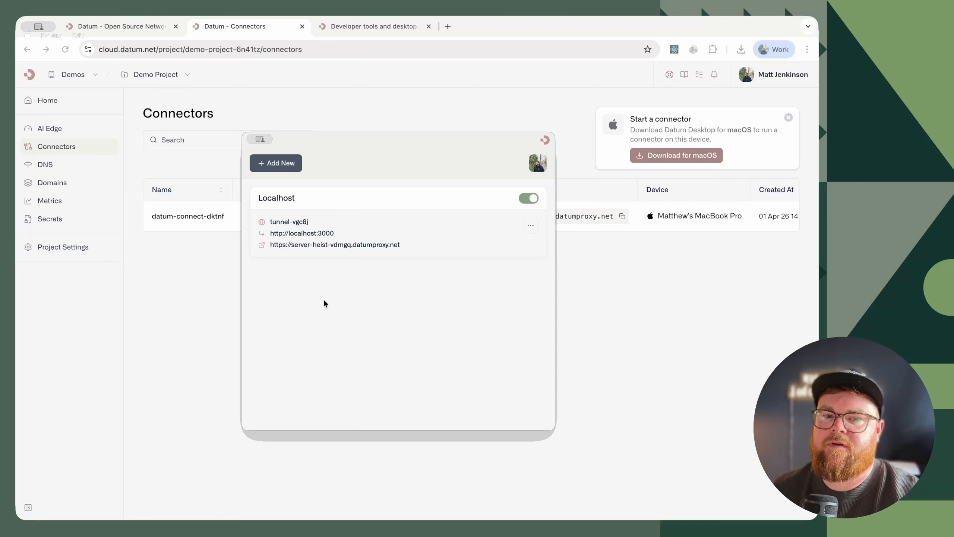
- Open the Localhost tunnel's public datumproxy.net address to check the local service, and close the page
click(337, 245)
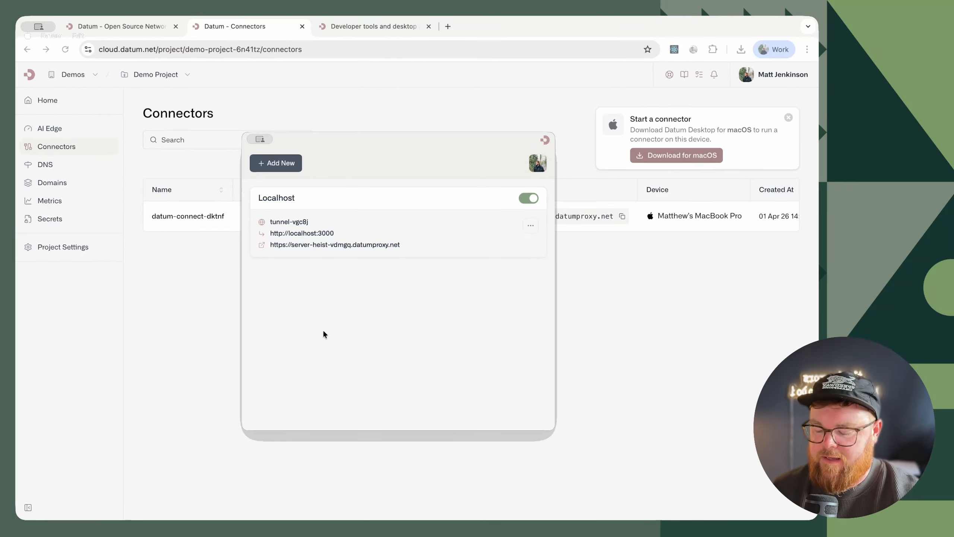
key(super+w)
- Return to the Datum Cloud project in the browser and open the Localhost entry's details under AI Edge
click(342, 338)
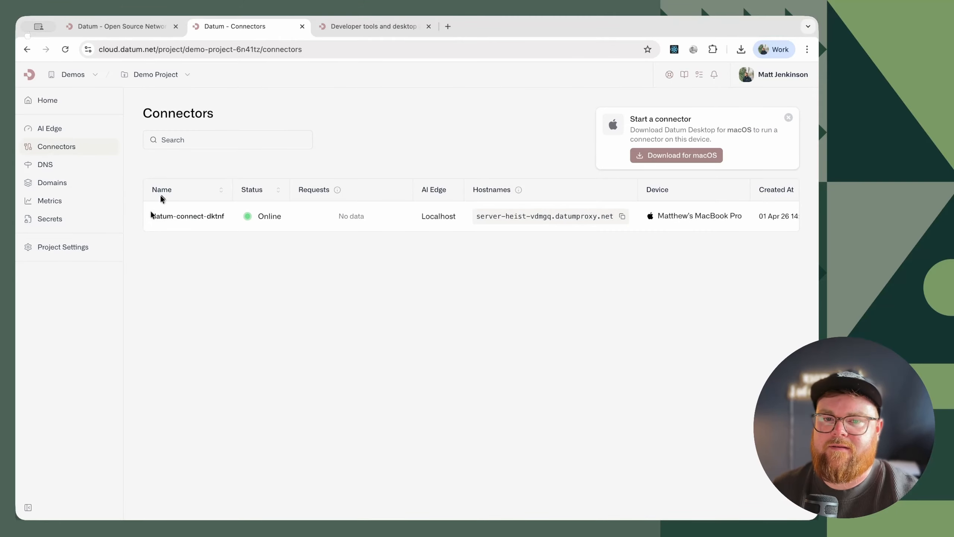
click(67, 133)
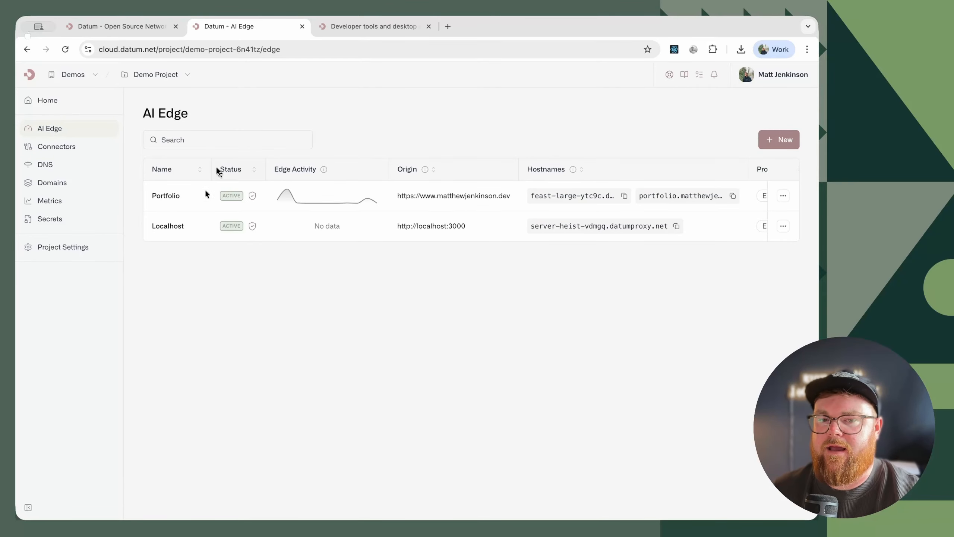
click(187, 234)
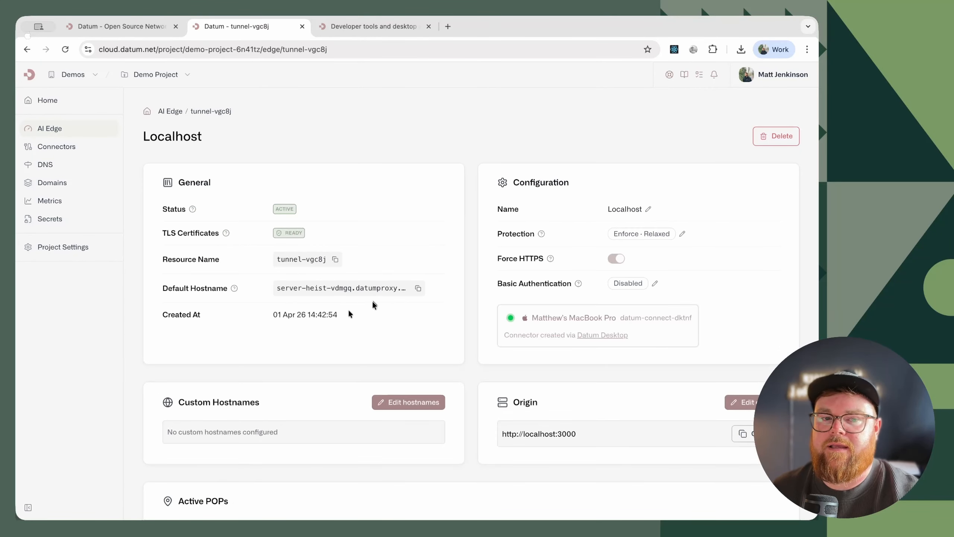